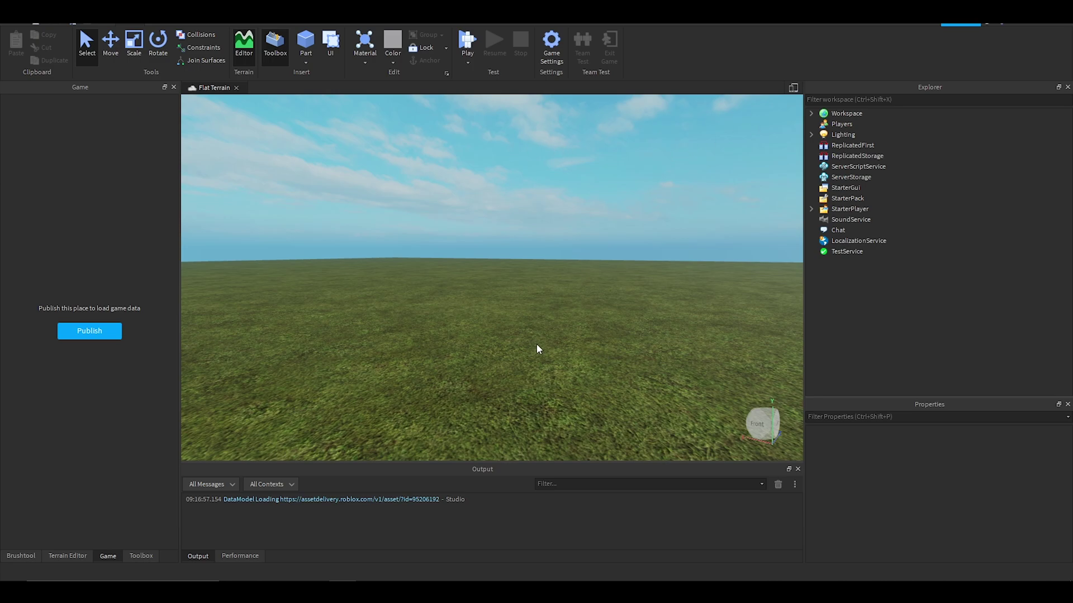
- Search the Toolbox models for "SkyDive"
right_drag(556, 292, 556, 296)
click(137, 554)
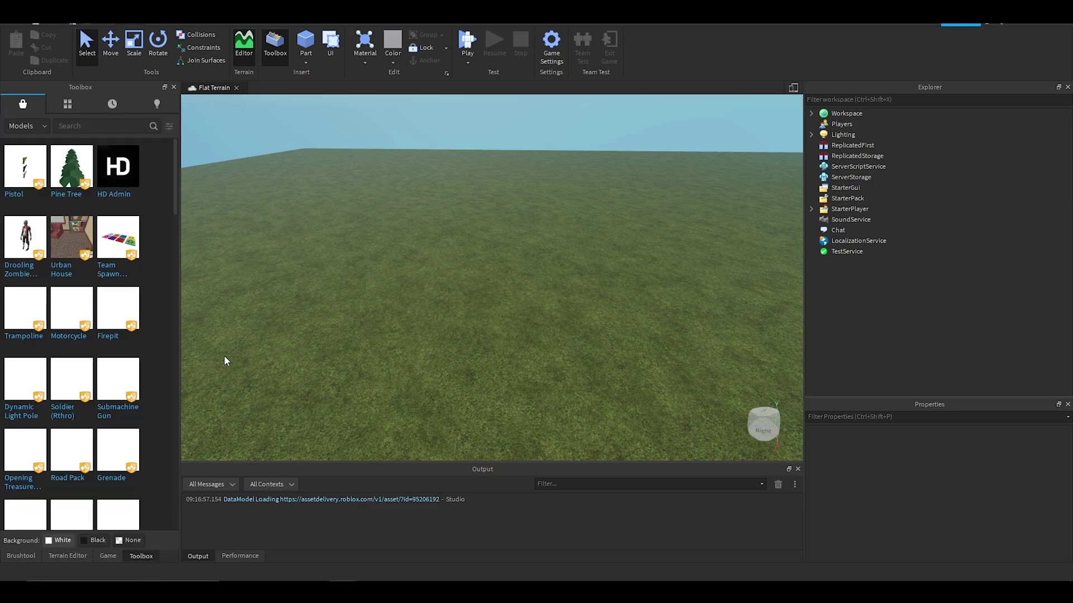
click(90, 126)
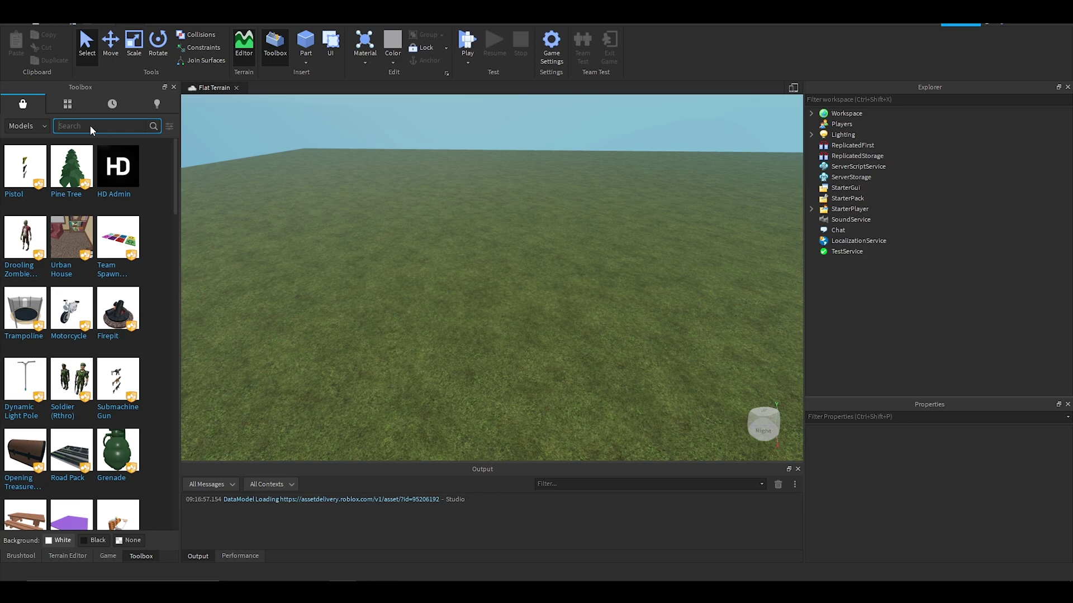
text(SkyDive)
key(Return)
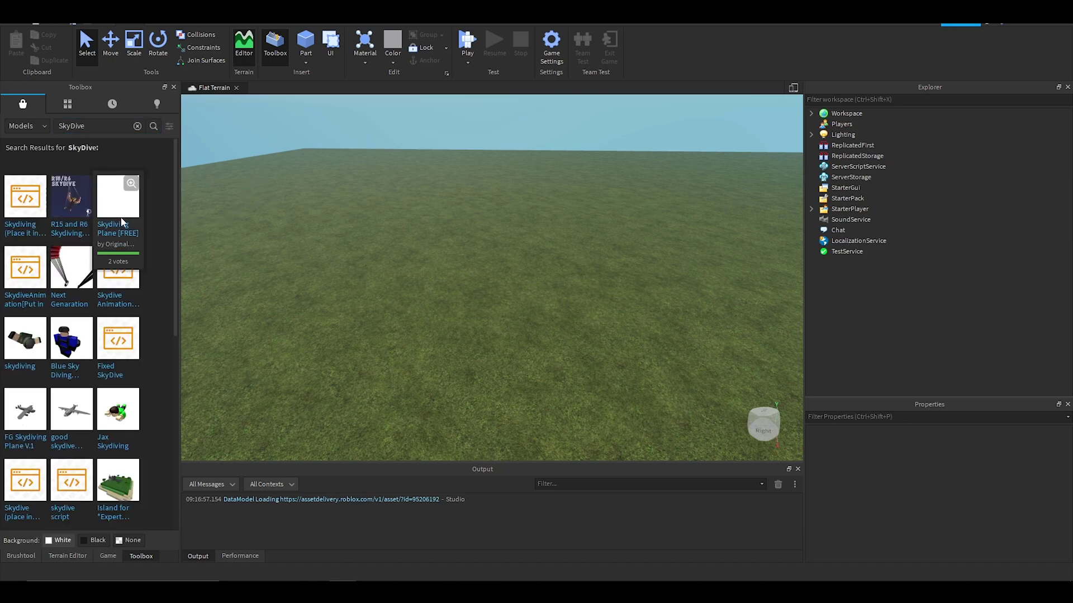
- Insert the "R15 and R6 Skydiving" model onto the terrain and ungroup it into its separate objects
mouse_move(76, 210)
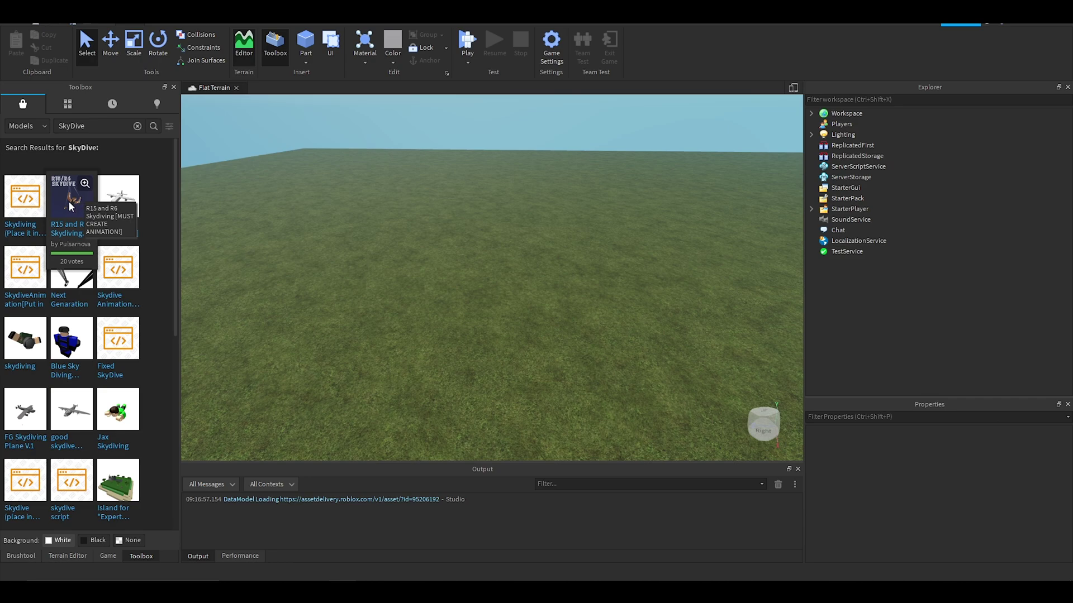
drag(88, 187, 400, 323)
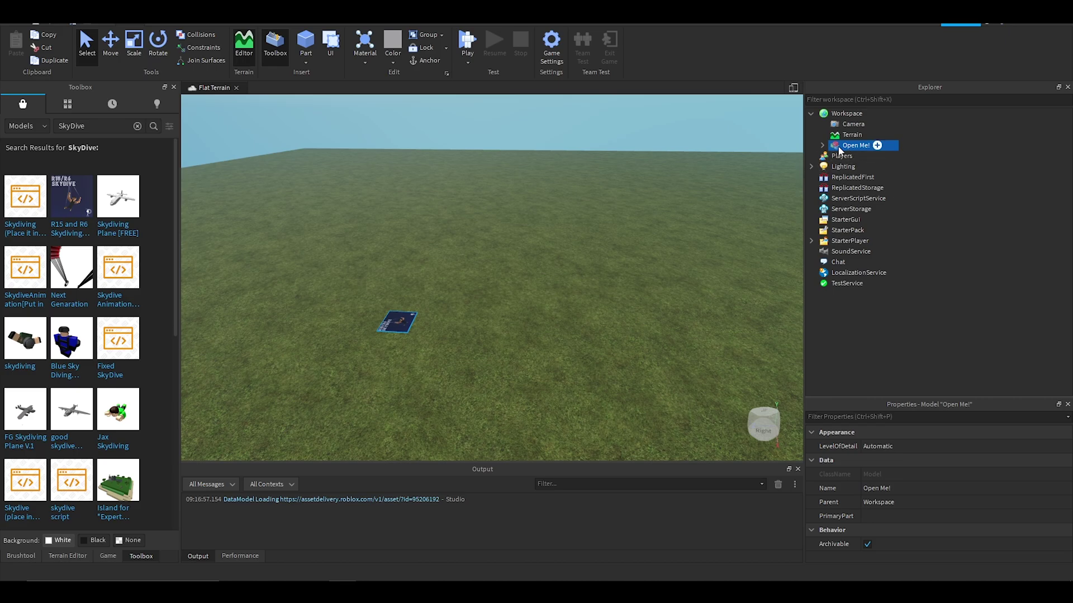
key(ctrl+u)
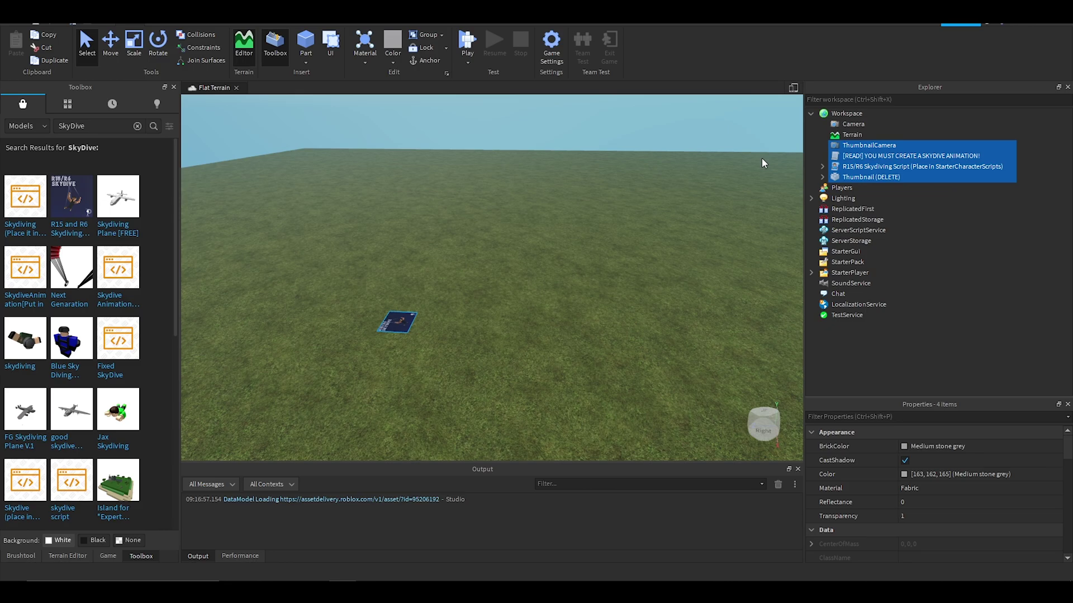
click(775, 157)
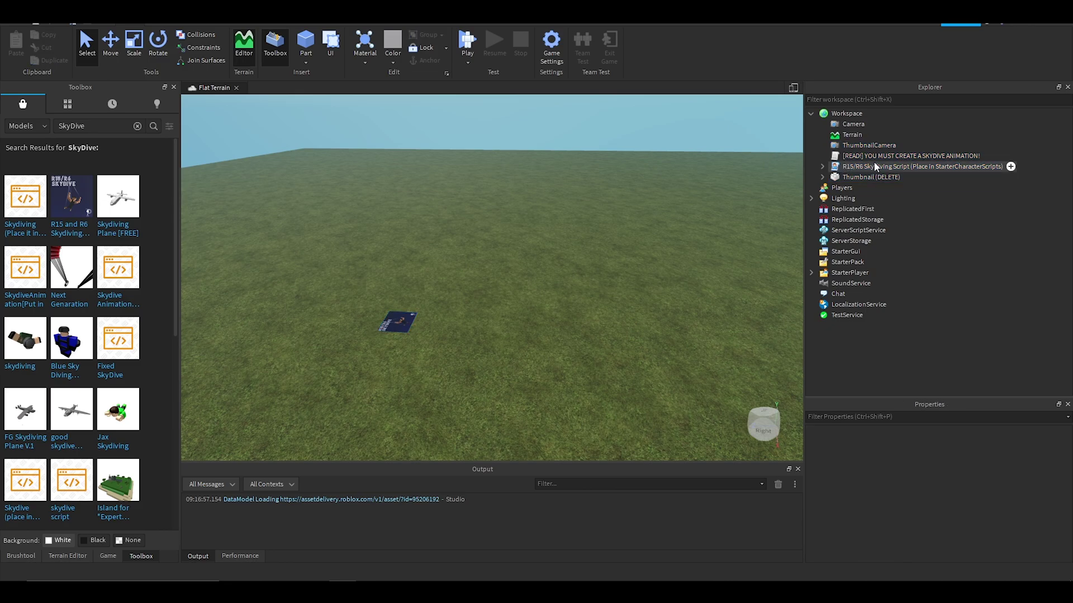
- Delete the read-me script, the Thumbnail (DELETE) part and the ThumbnailCamera from Workspace, keeping the skydiving script
click(875, 167)
click(874, 156)
key(Delete)
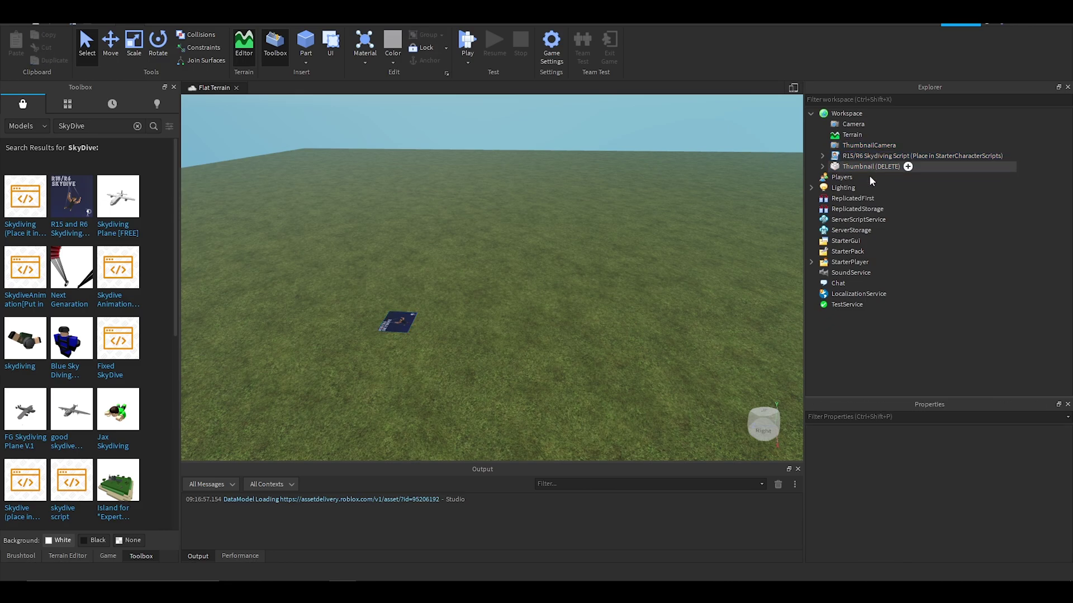
click(866, 169)
key(Delete)
click(872, 146)
key(Delete)
- Delete the "[READ!] YOU MUST CREATE A SKYDIVE ANIMATION!" script nested inside the R15/R6 Skydiving Script
click(822, 145)
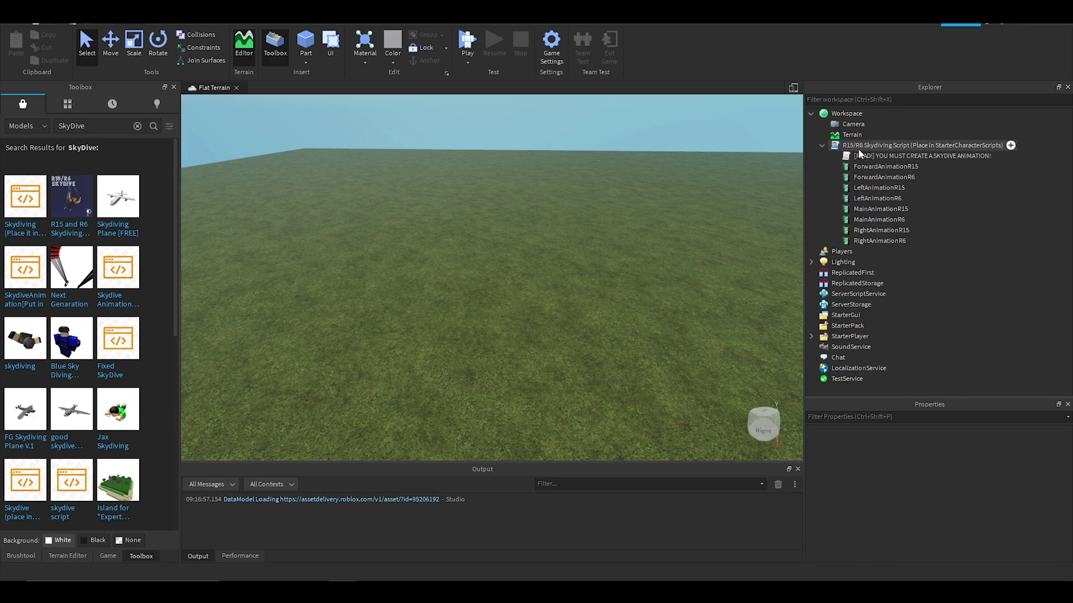
click(910, 154)
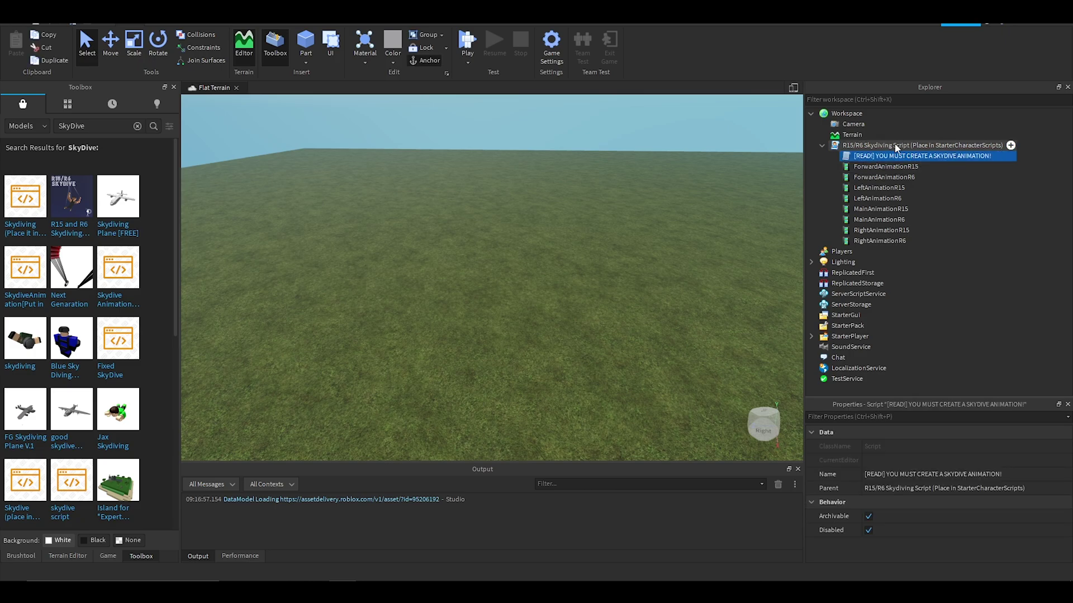
click(822, 145)
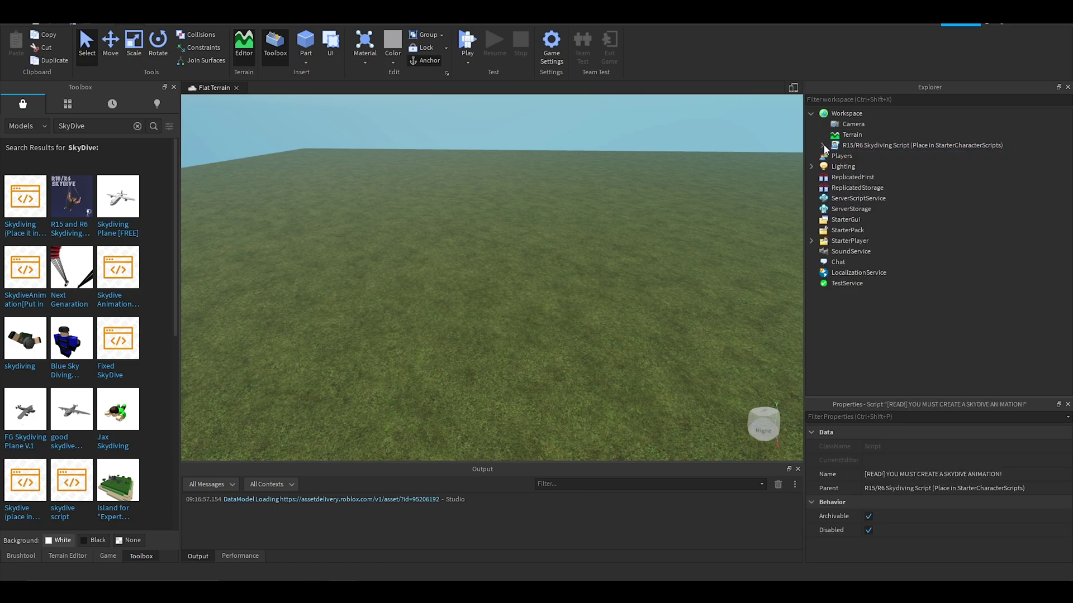
click(822, 145)
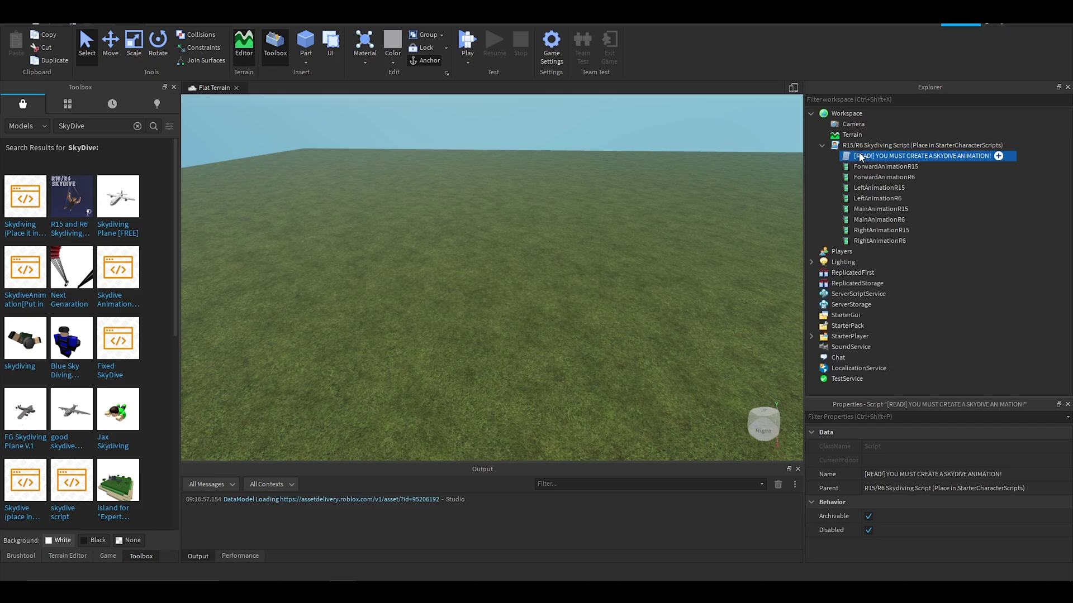
click(620, 227)
click(882, 156)
key(Delete)
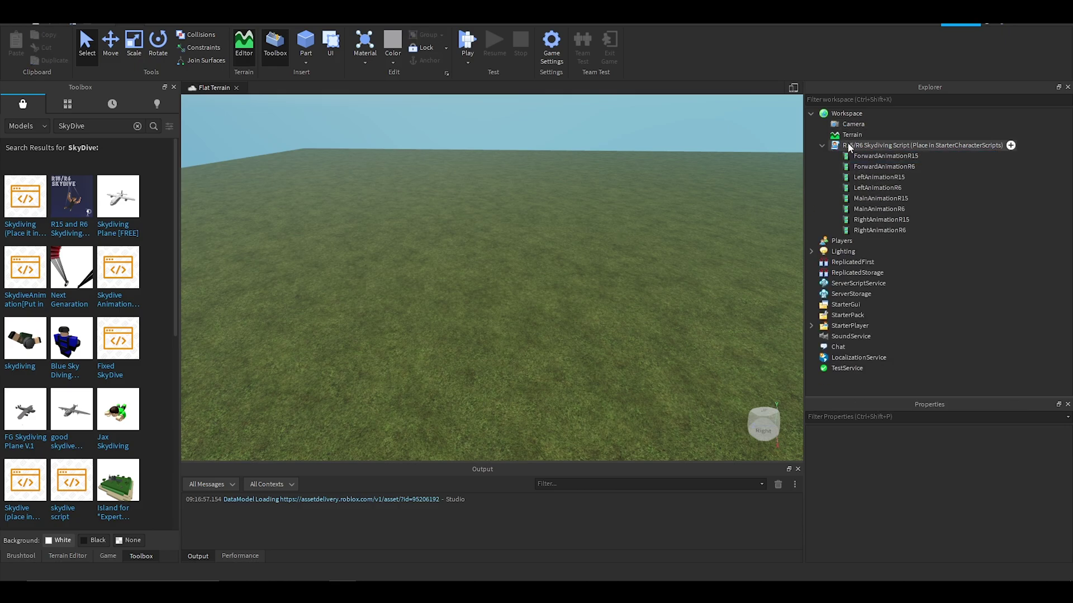
- Move the R15/R6 Skydiving Script from Workspace into StarterCharacterScripts under StarterPlayer and check its animation values
drag(849, 145, 849, 328)
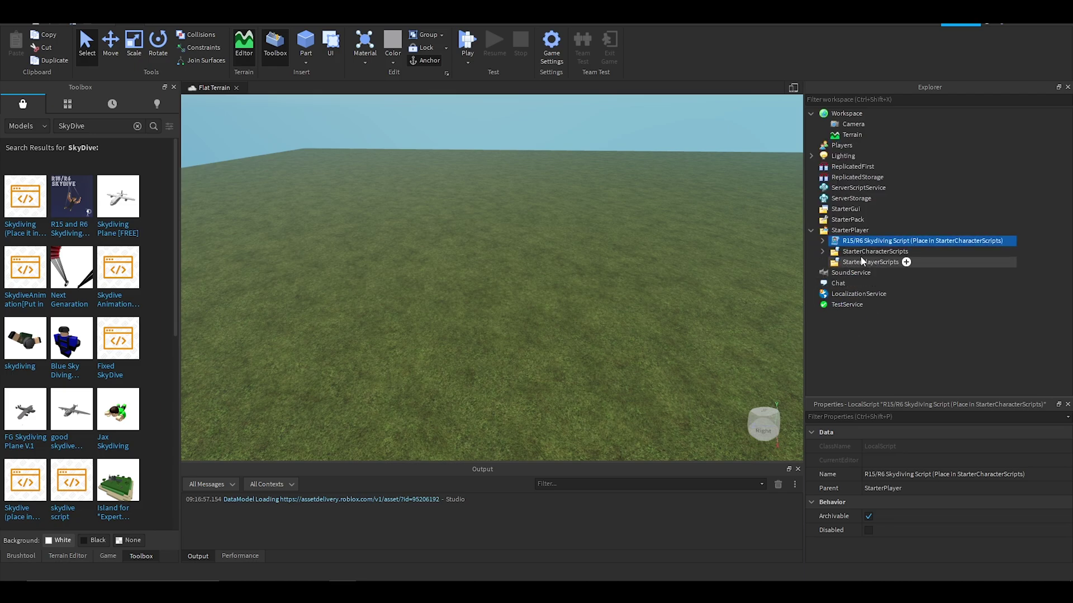
drag(856, 244, 863, 252)
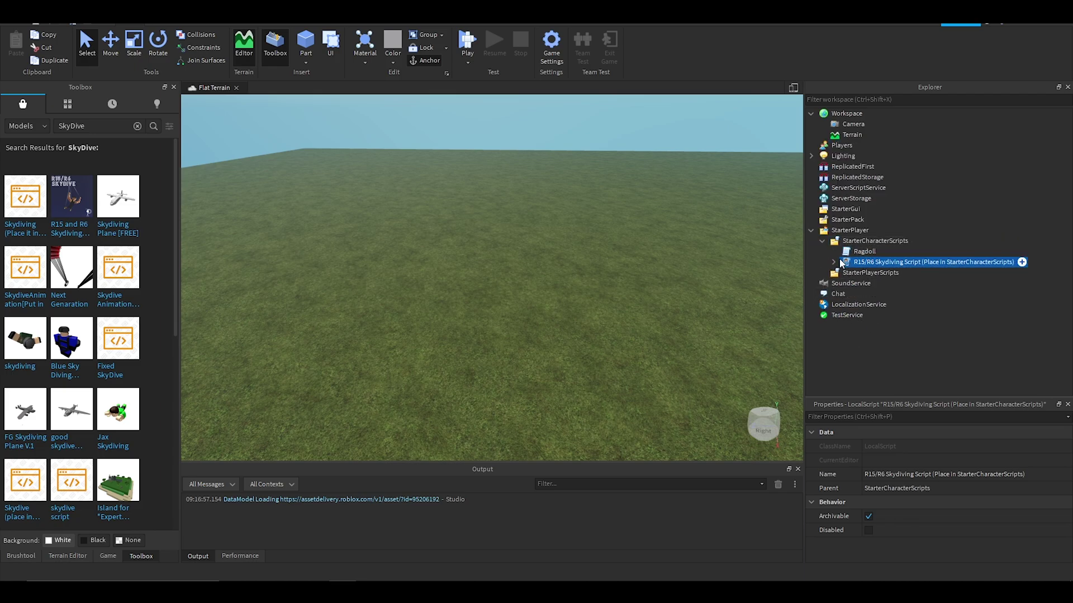
click(833, 262)
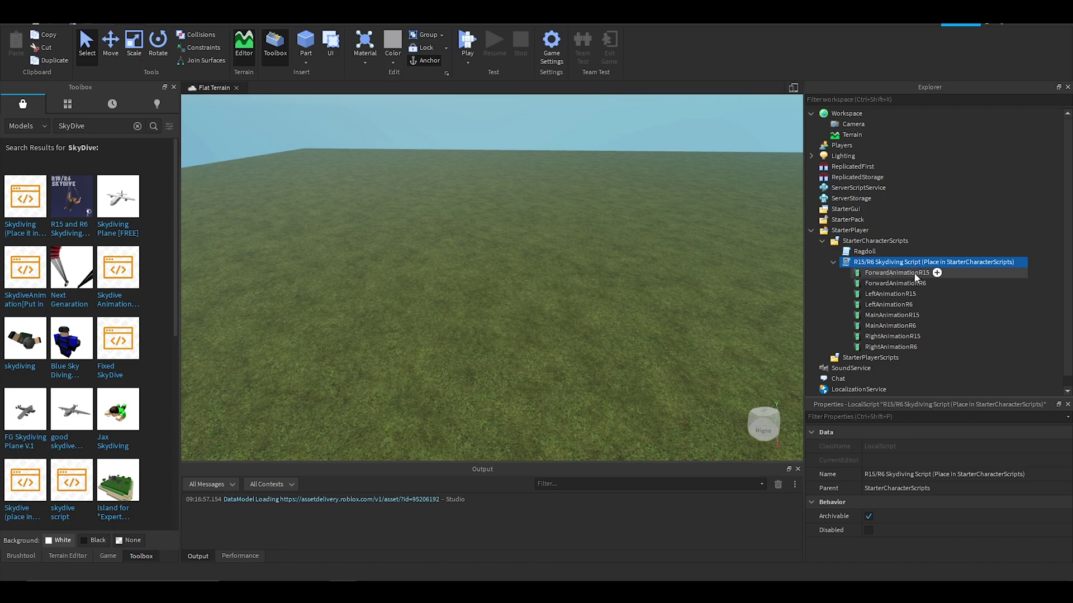
click(832, 262)
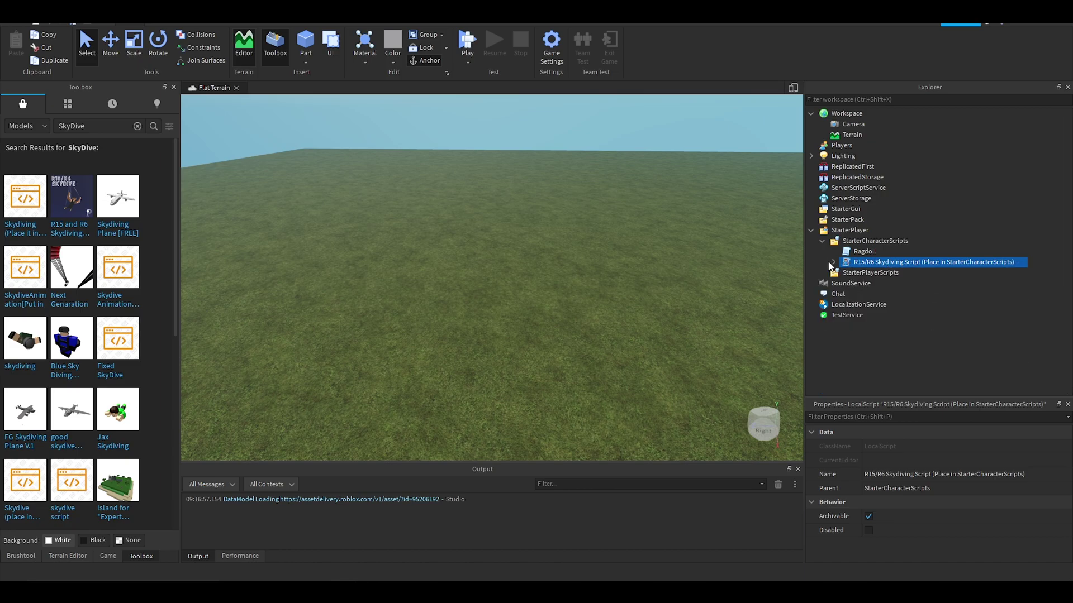
click(410, 192)
- Insert an R15 Man Rig dummy into the place with the Rig Builder plugin
click(248, 24)
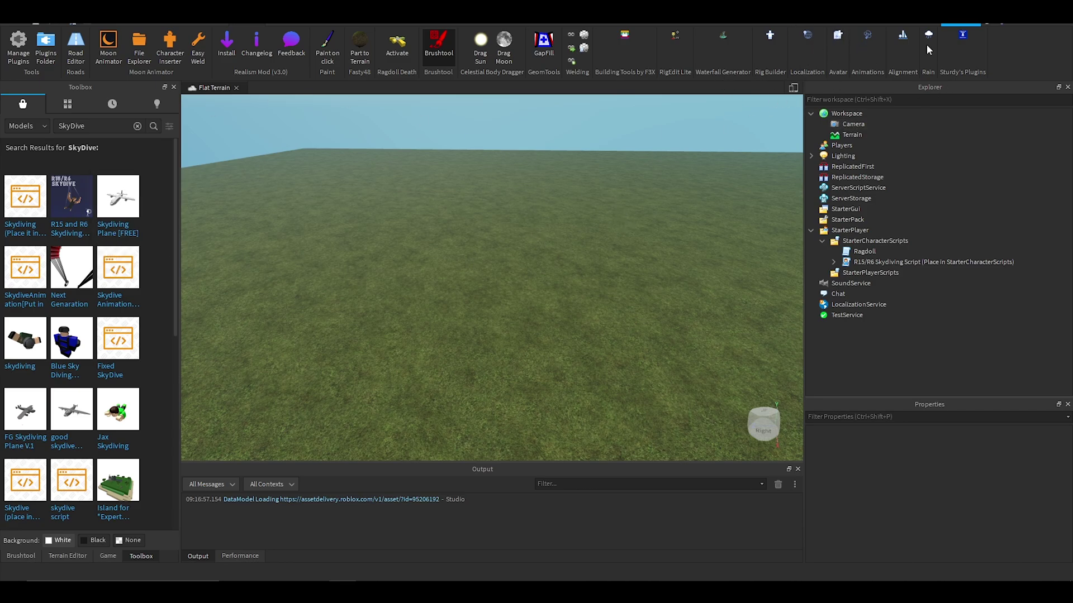
click(869, 35)
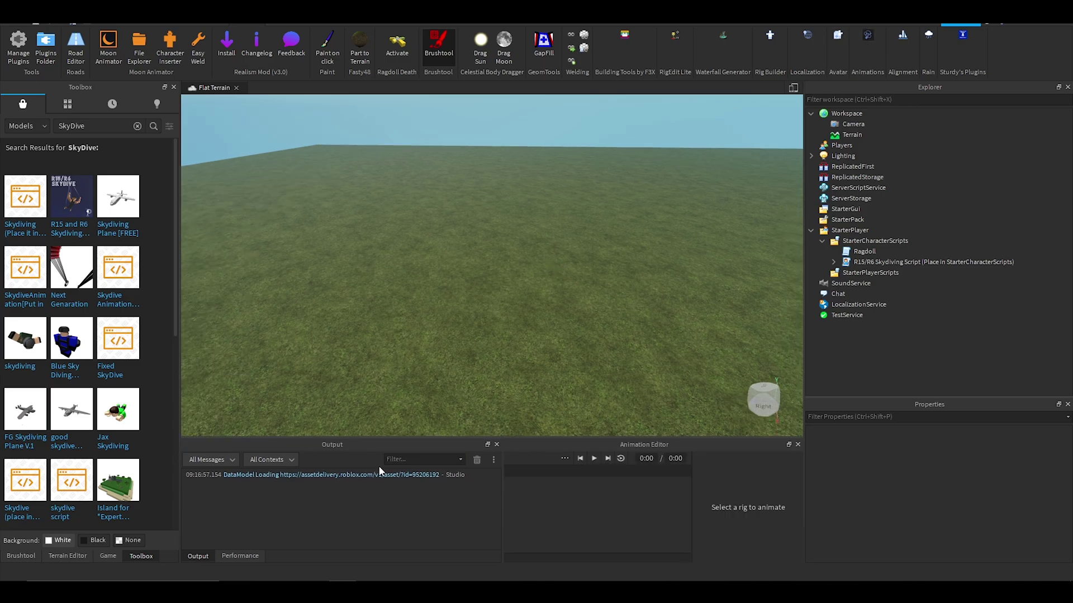
click(869, 35)
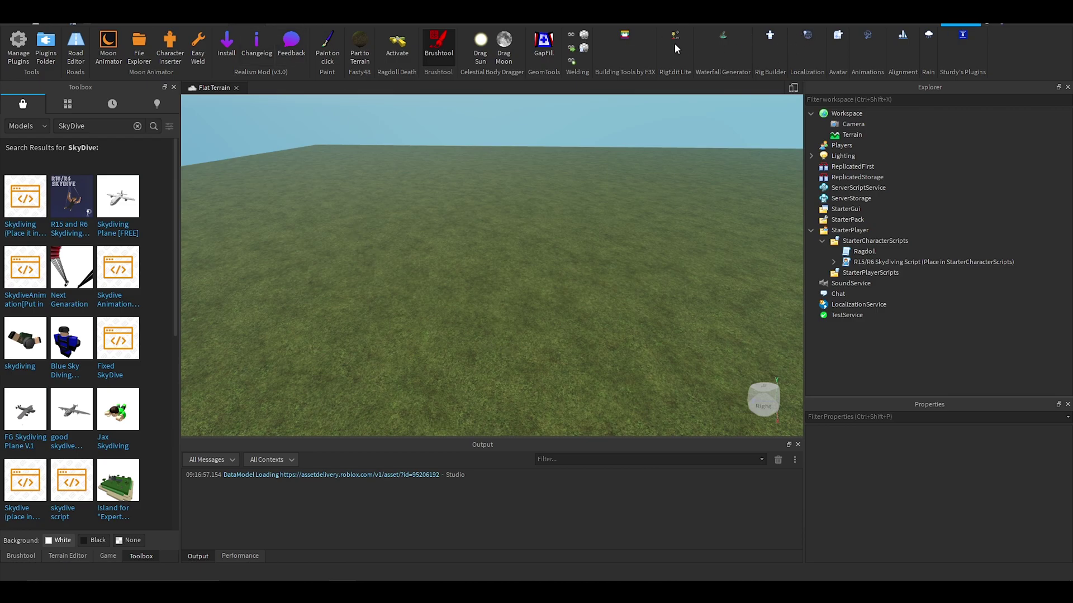
click(770, 35)
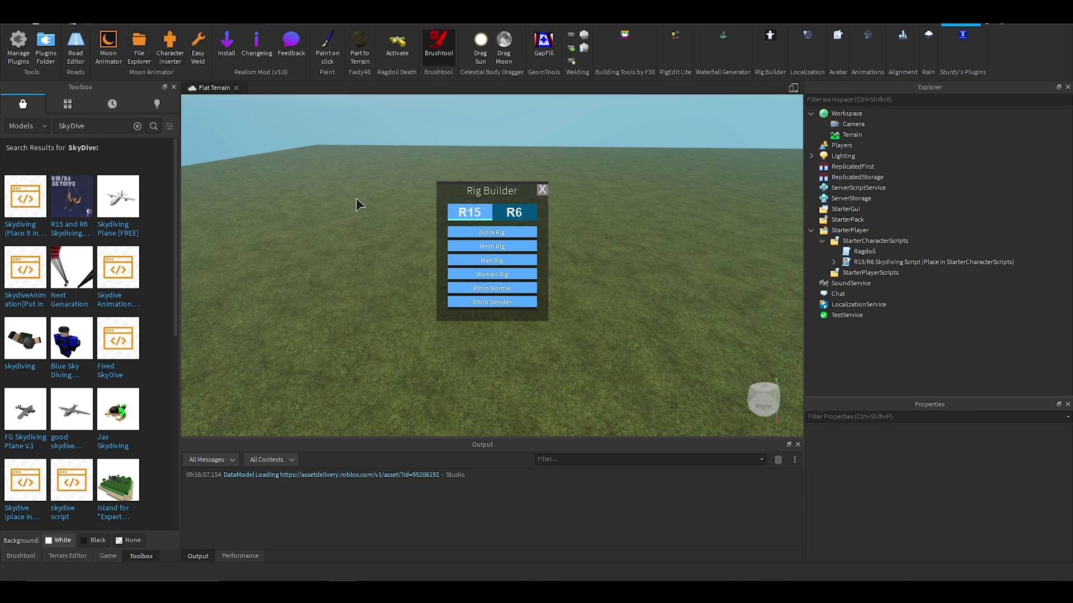
click(488, 261)
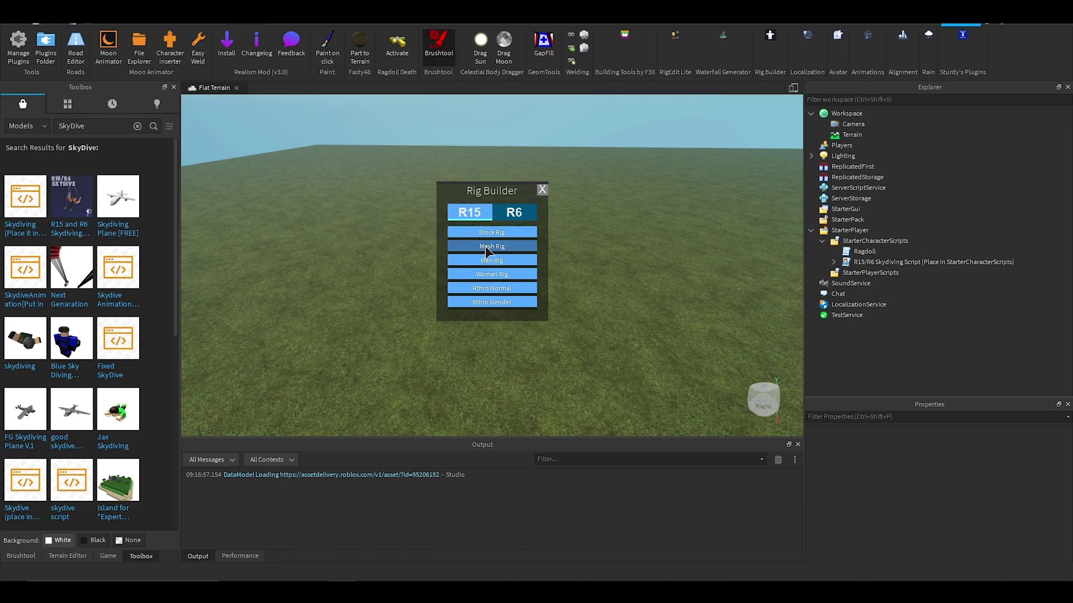
click(495, 215)
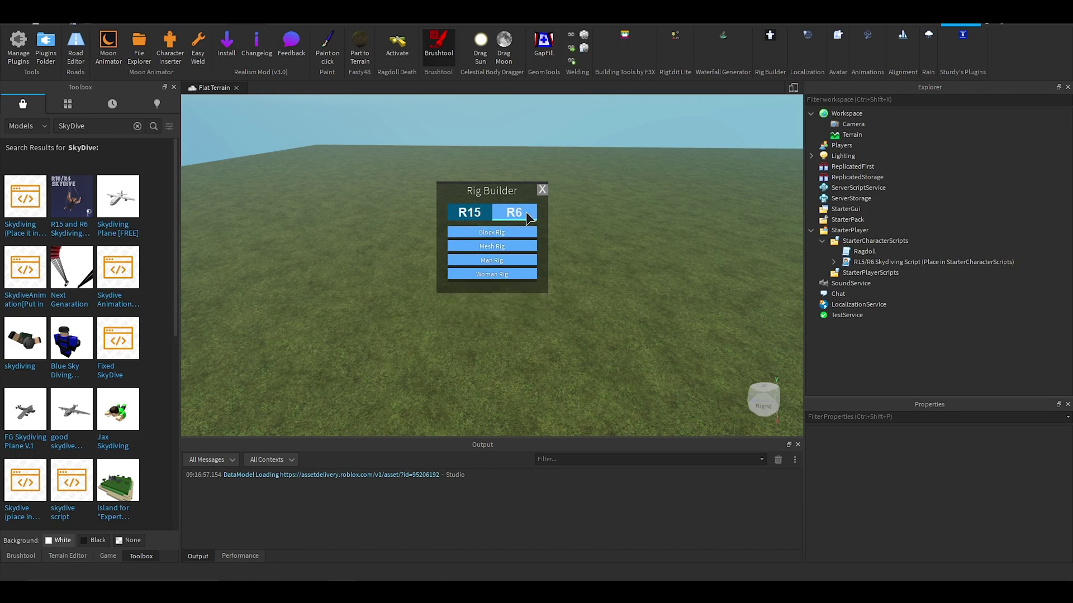
click(477, 211)
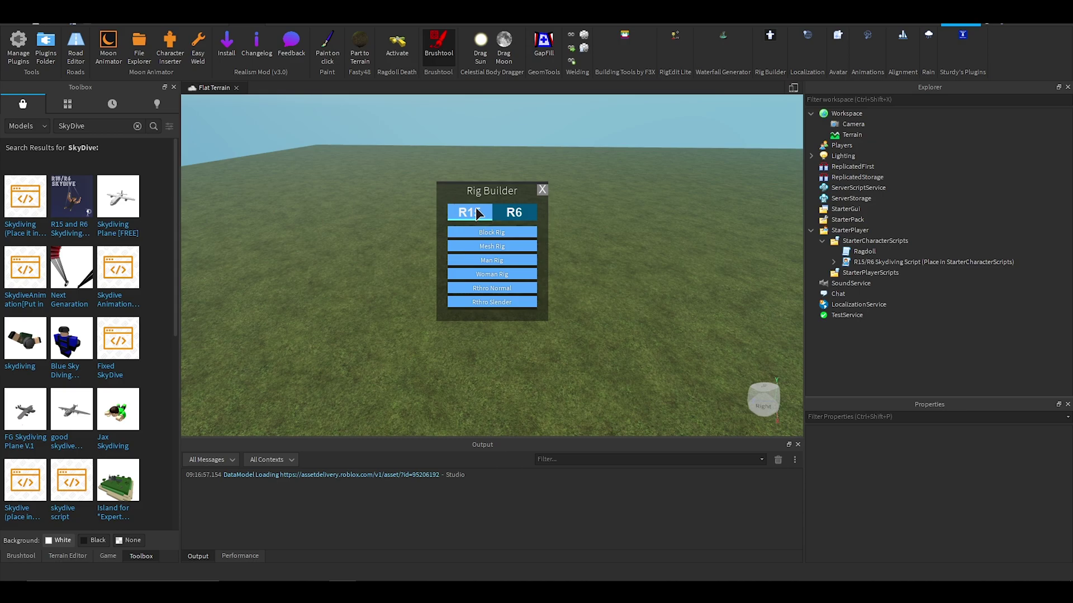
click(518, 260)
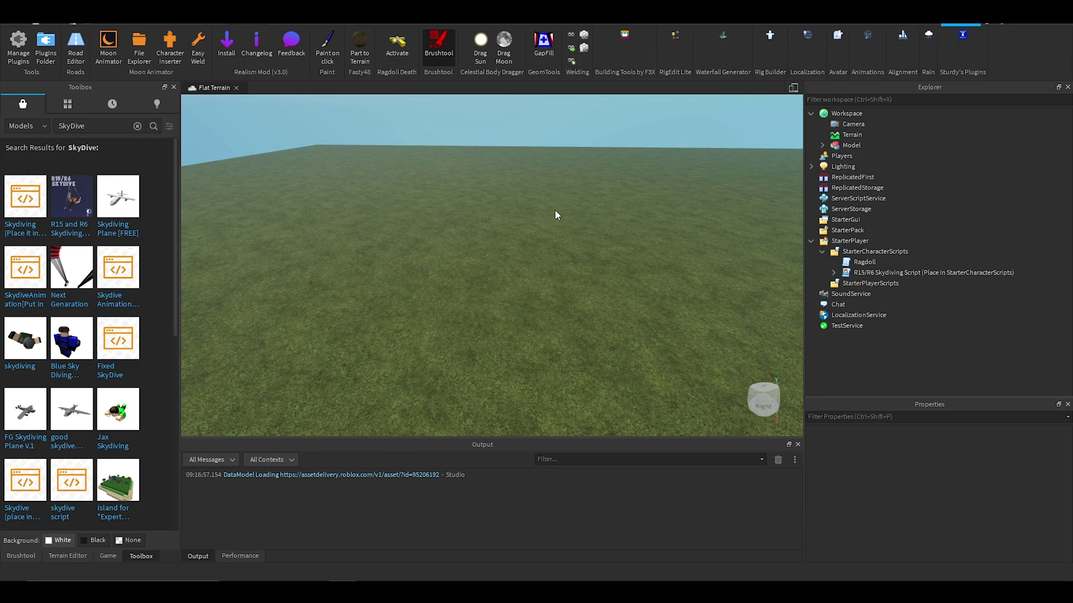
click(533, 228)
click(504, 262)
right_drag(666, 288, 654, 285)
click(654, 288)
- Create a new Moon Animator file of type Animation named "SkyDiveAnim"
click(109, 47)
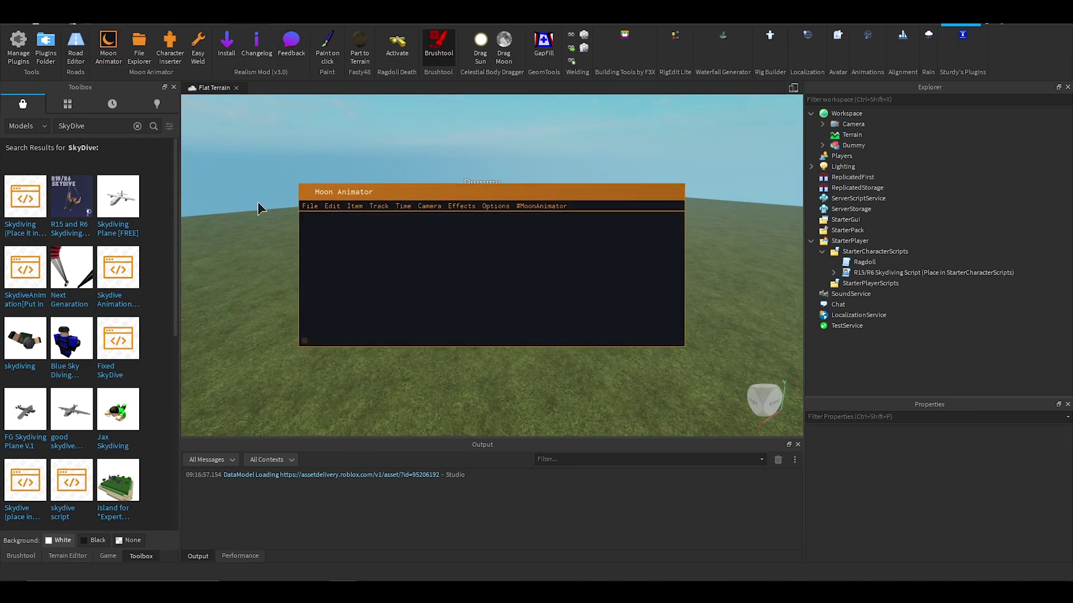
drag(393, 192, 517, 324)
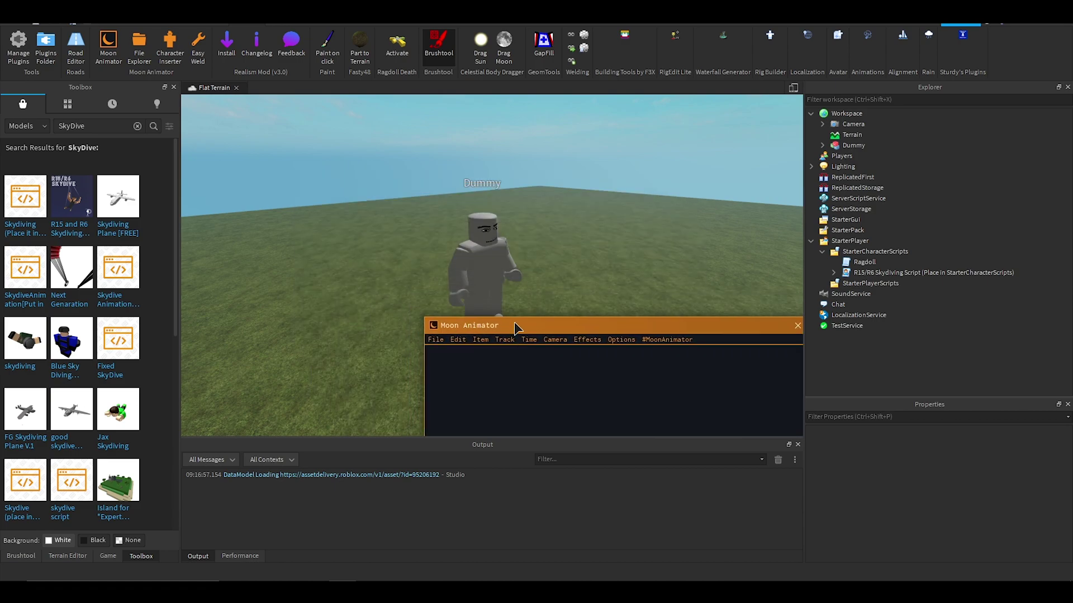
click(435, 339)
click(448, 364)
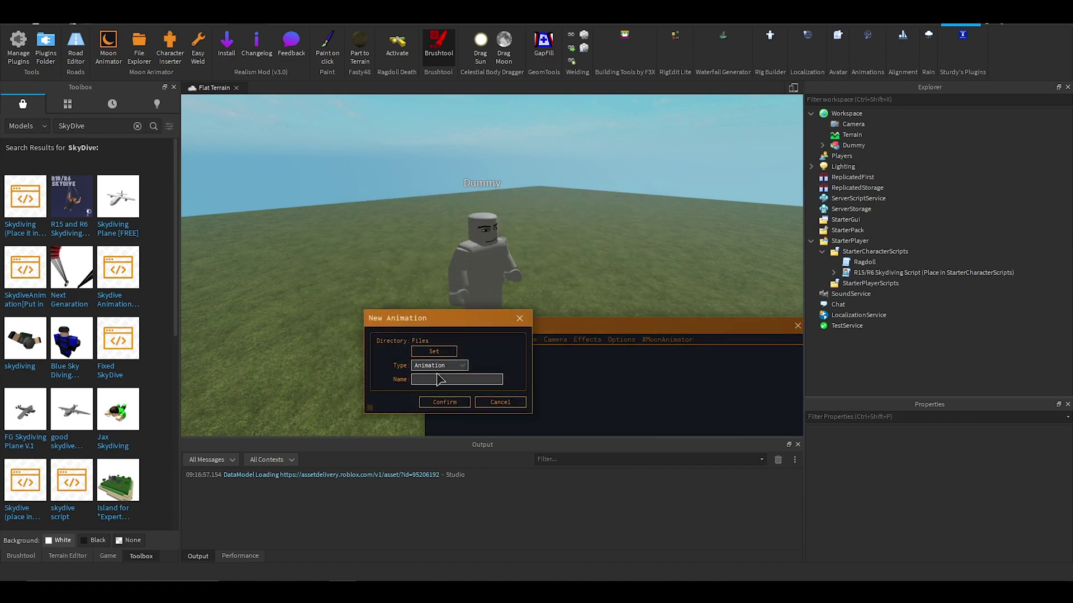
click(423, 380)
text(SkyDiveAnim)
click(444, 402)
- Add the Dummy rig to the animation with its Rig and CFrame properties, keeping the dummy visible beside the timeline
click(438, 357)
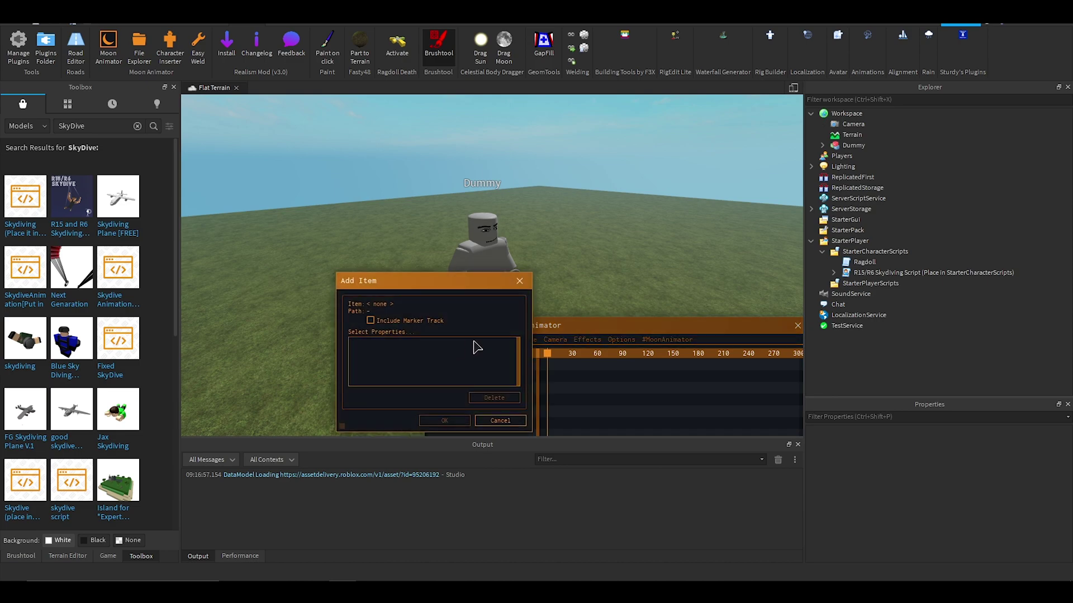
click(467, 258)
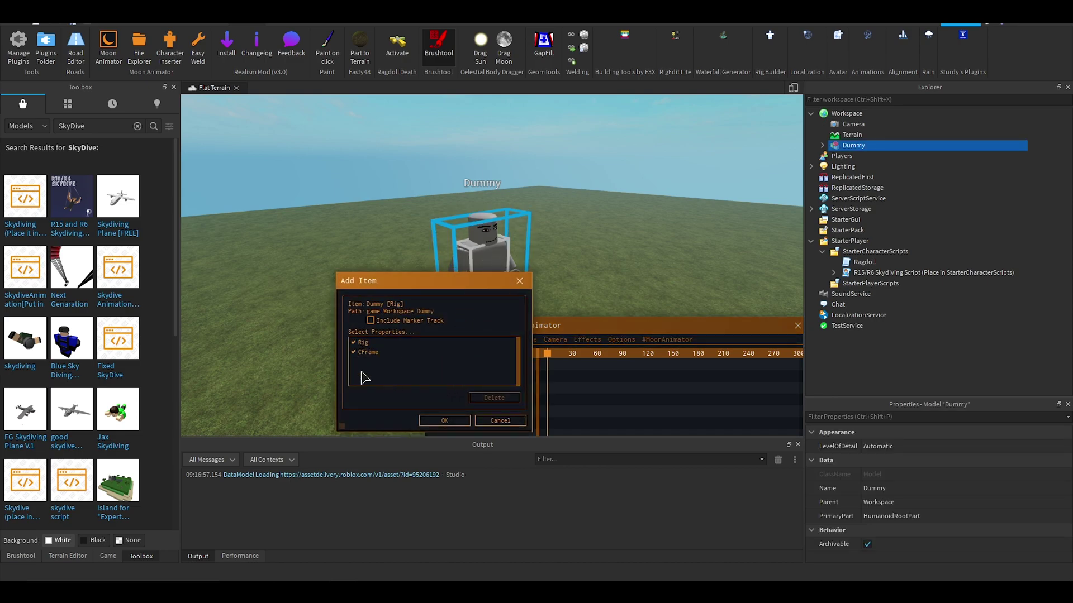
click(444, 420)
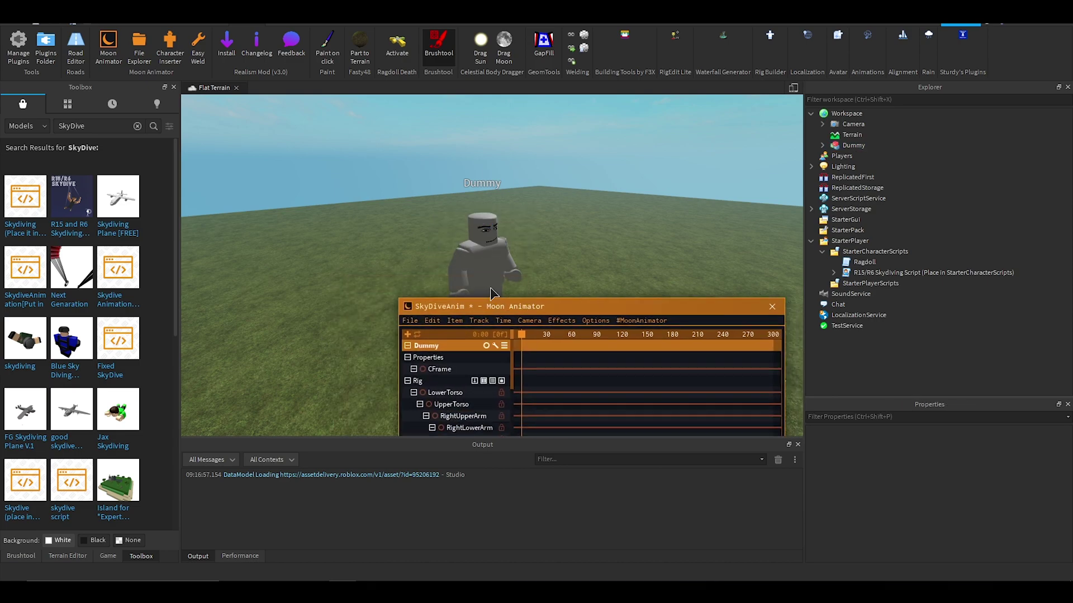
drag(539, 298, 477, 334)
- Rotate the dummy's LowerTorso at frame 0 to tip the whole body into a flat skydiving pose
click(483, 263)
click(484, 297)
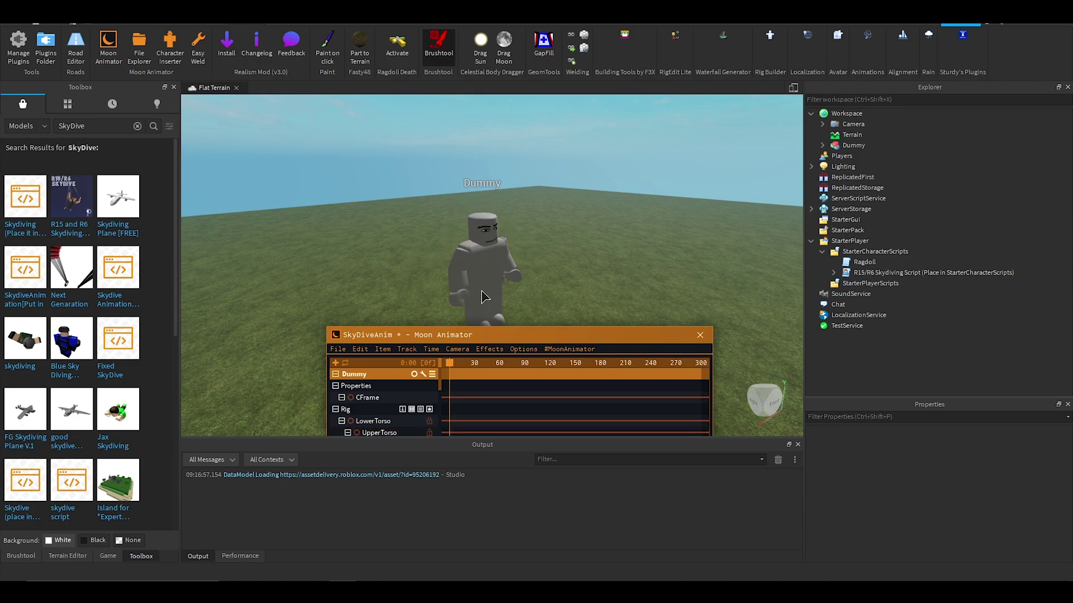
click(482, 290)
key(d)
right_drag(642, 246, 642, 245)
key(w)
key(d)
click(444, 170)
key(s)
right_drag(575, 226, 575, 230)
drag(549, 256, 499, 150)
click(599, 163)
key(e)
right_drag(599, 163, 598, 164)
key(e)
key(s)
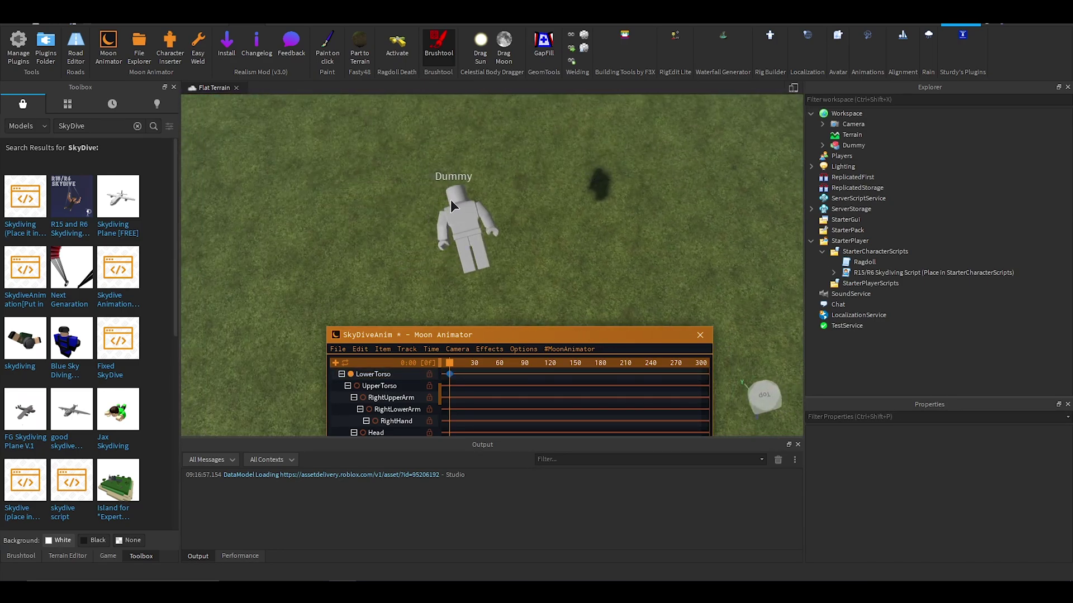
- Rotate the dummy's Head at frame 0 to adjust its tilt for the skydiving pose
click(450, 200)
drag(462, 195, 494, 209)
key(e)
- Rotate the dummy's LeftUpperArm at frame 0 so the arm stretches outward from the body
click(463, 259)
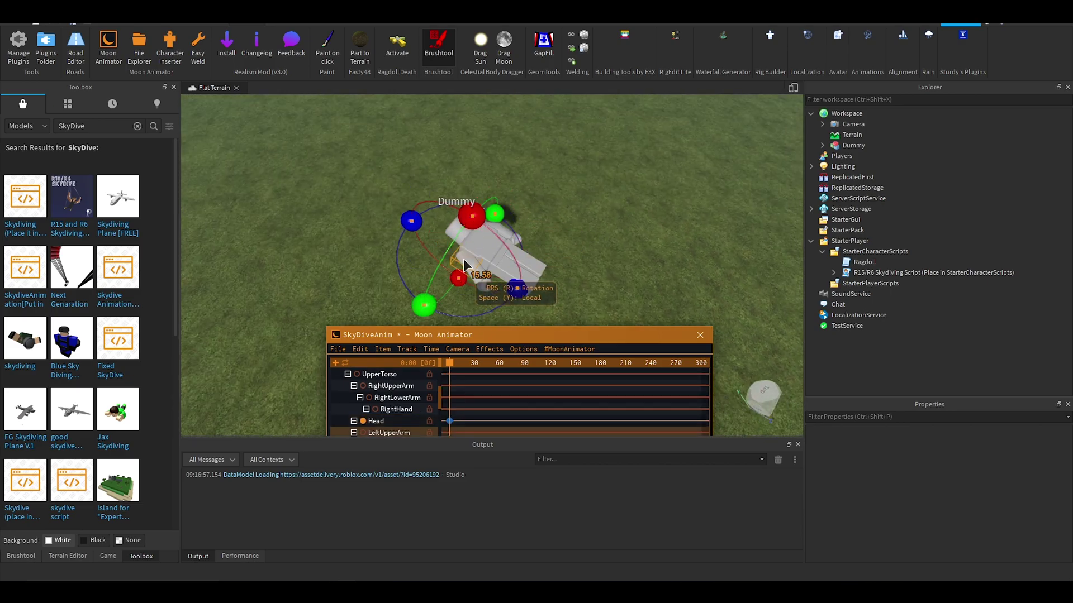
drag(516, 293, 400, 277)
right_drag(579, 203, 582, 200)
click(582, 200)
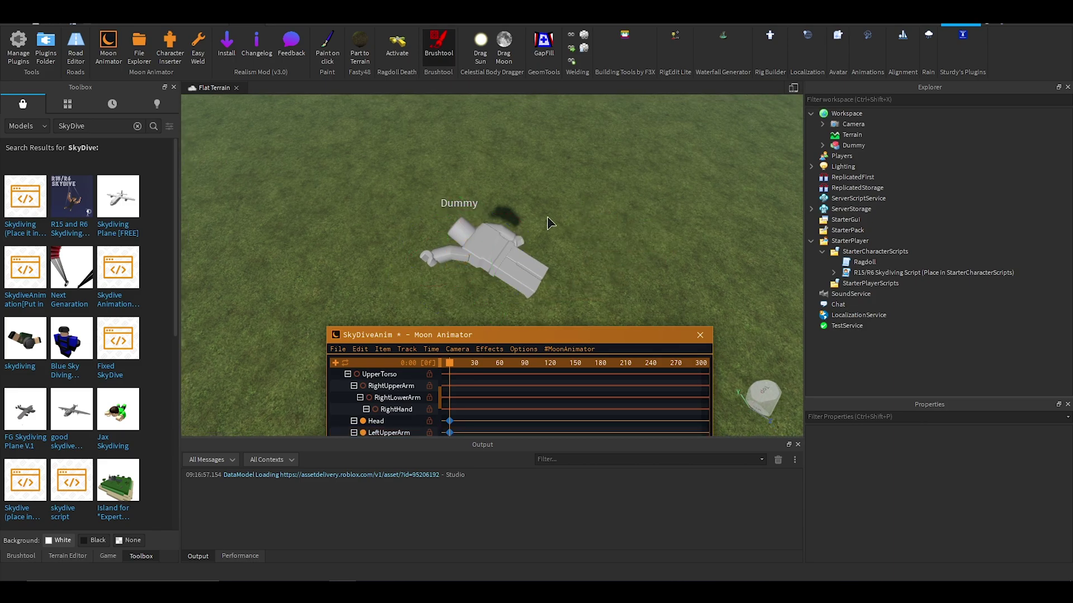
- Rotate the dummy's LeftUpperLeg and RightUpperLeg at frame 0 so the legs spread apart
click(505, 277)
drag(528, 321, 568, 254)
scroll(567, 252, up, 5)
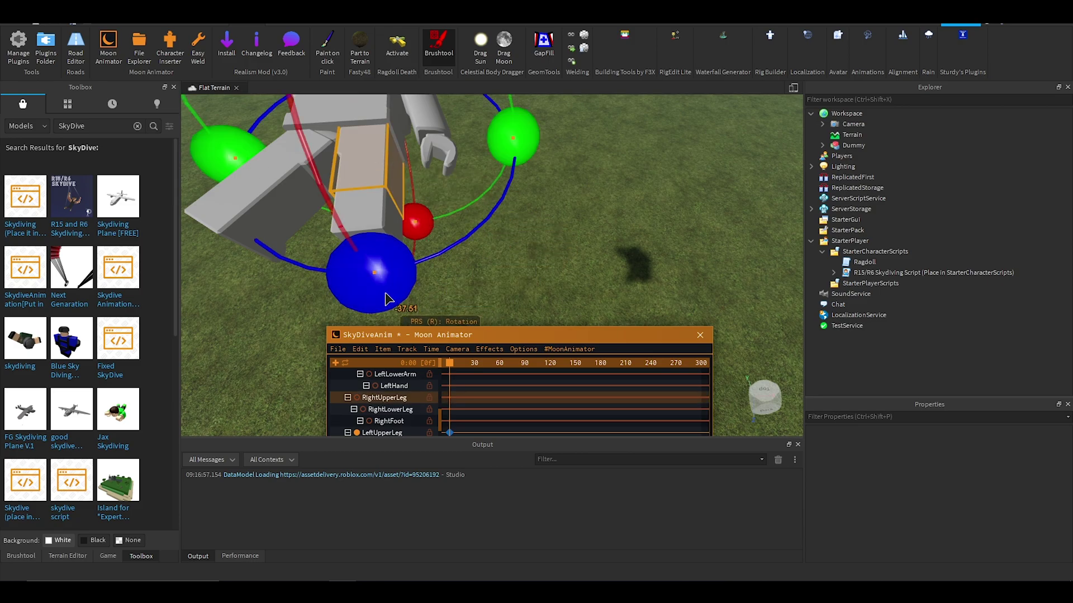
drag(383, 296, 491, 248)
right_drag(570, 218, 569, 240)
scroll(572, 219, up, 4)
scroll(570, 239, down, 5)
- Readjust the dummy's LeftUpperArm and rotate its RightUpperArm outward at frame 0 so both arms are spread
click(475, 223)
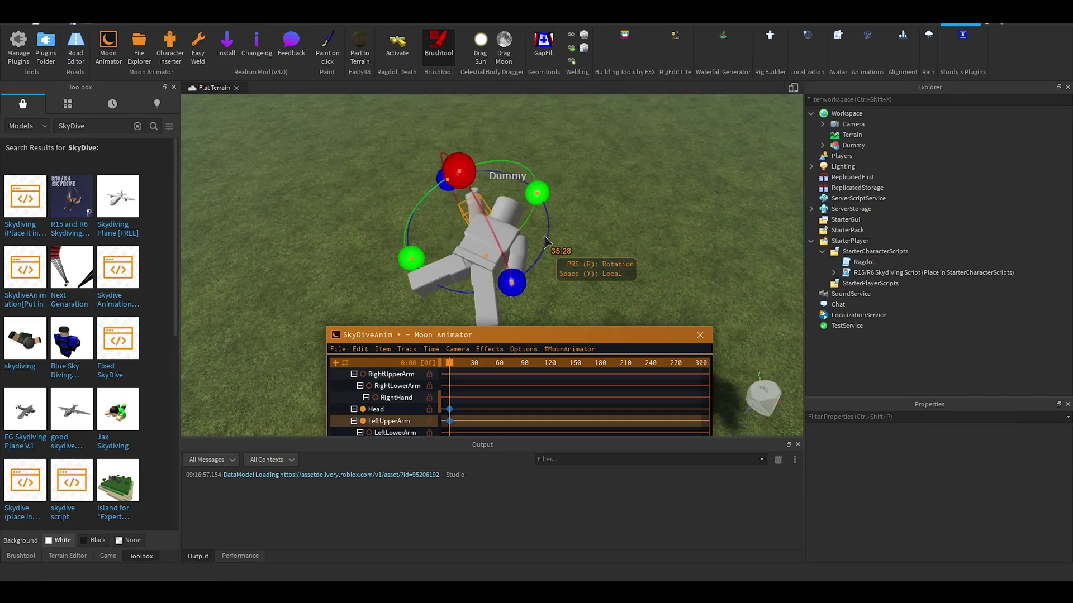
click(517, 249)
drag(479, 305, 603, 258)
- Rotate the dummy's UpperTorso slightly at frame 0 to refine the skydiving pose
click(464, 261)
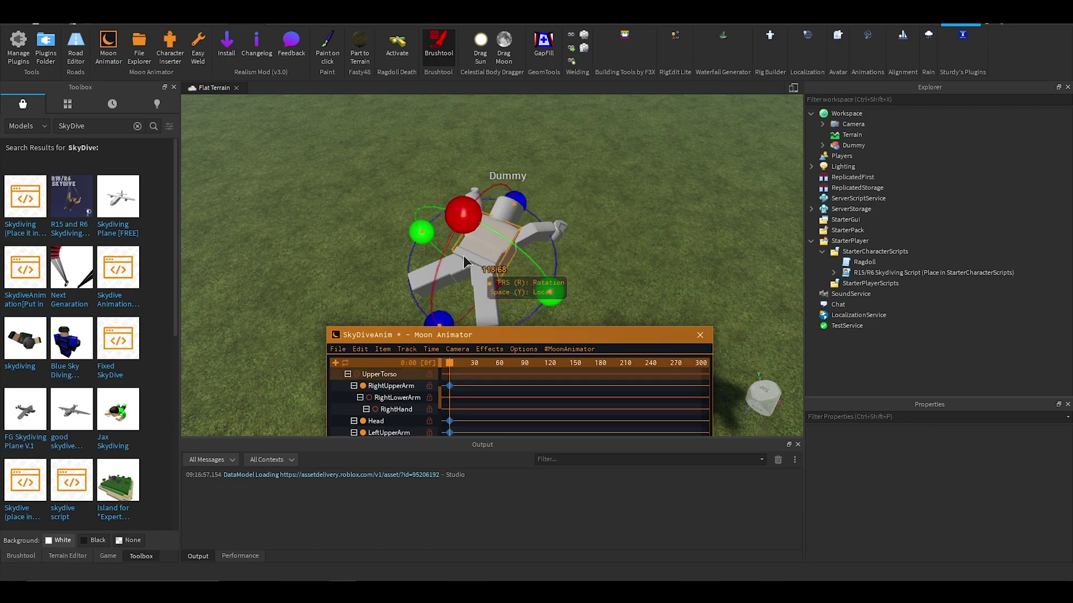
drag(461, 217, 447, 219)
click(599, 217)
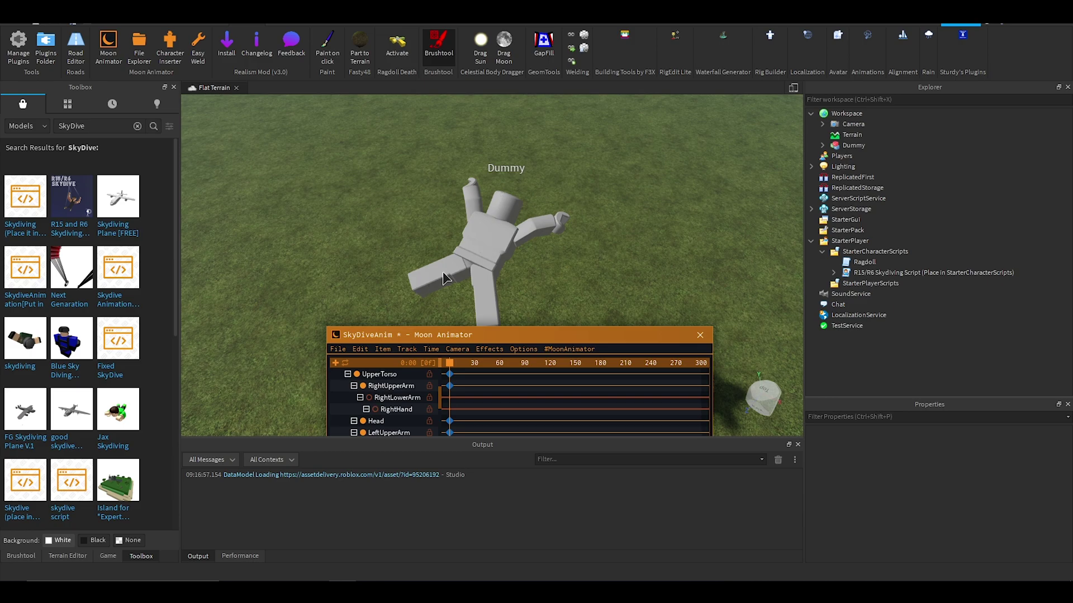
- Copy all of the rig's keyframes at frame 0 and paste them at frame 44
drag(470, 335, 471, 288)
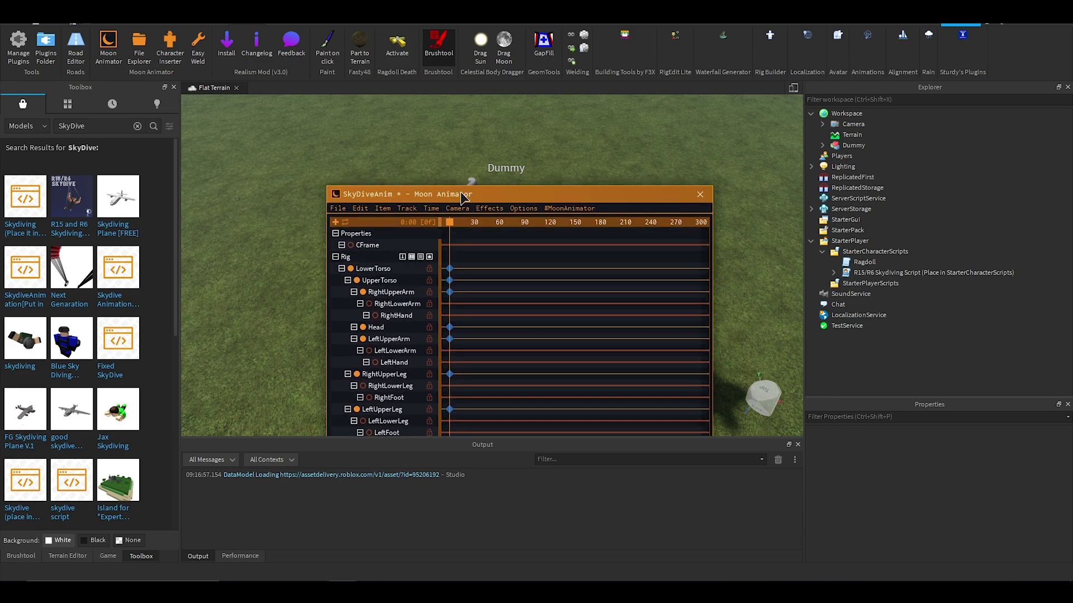
drag(461, 198, 461, 222)
click(431, 231)
click(407, 234)
click(416, 280)
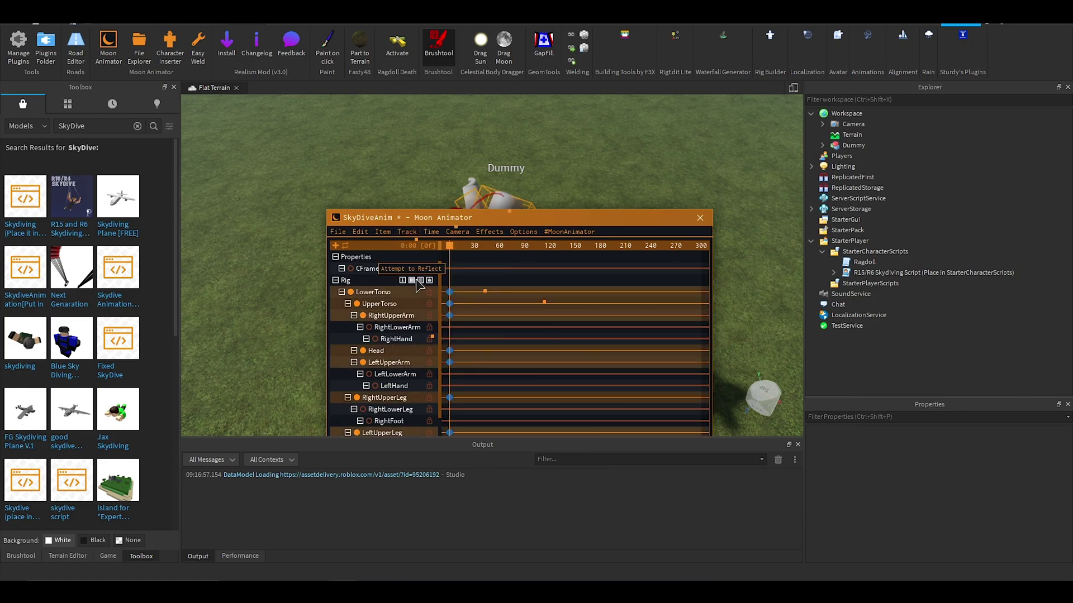
click(382, 231)
click(359, 231)
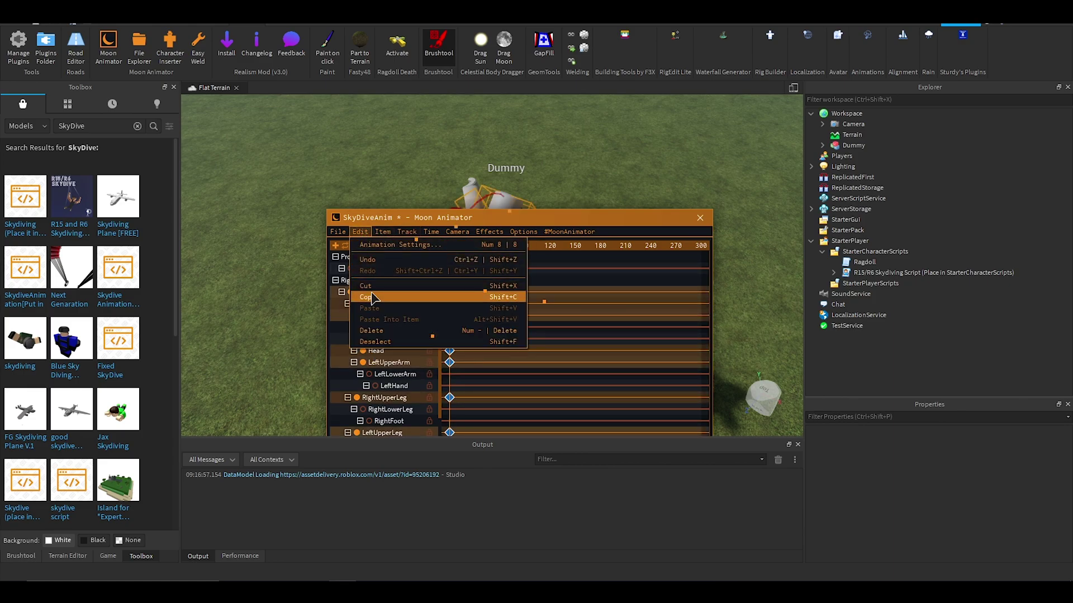
click(372, 297)
click(486, 247)
click(360, 231)
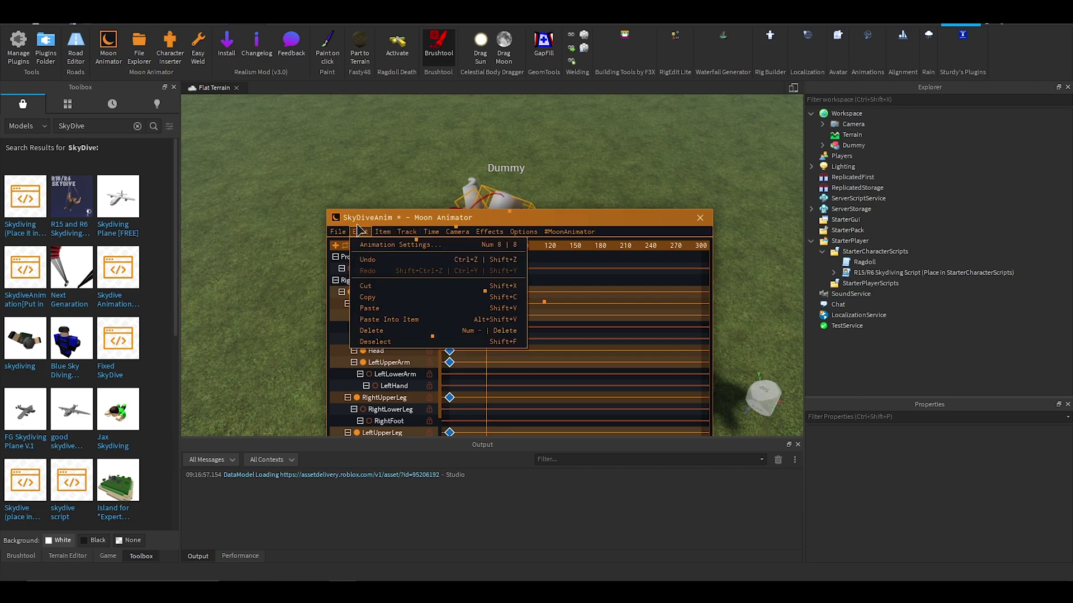
click(369, 309)
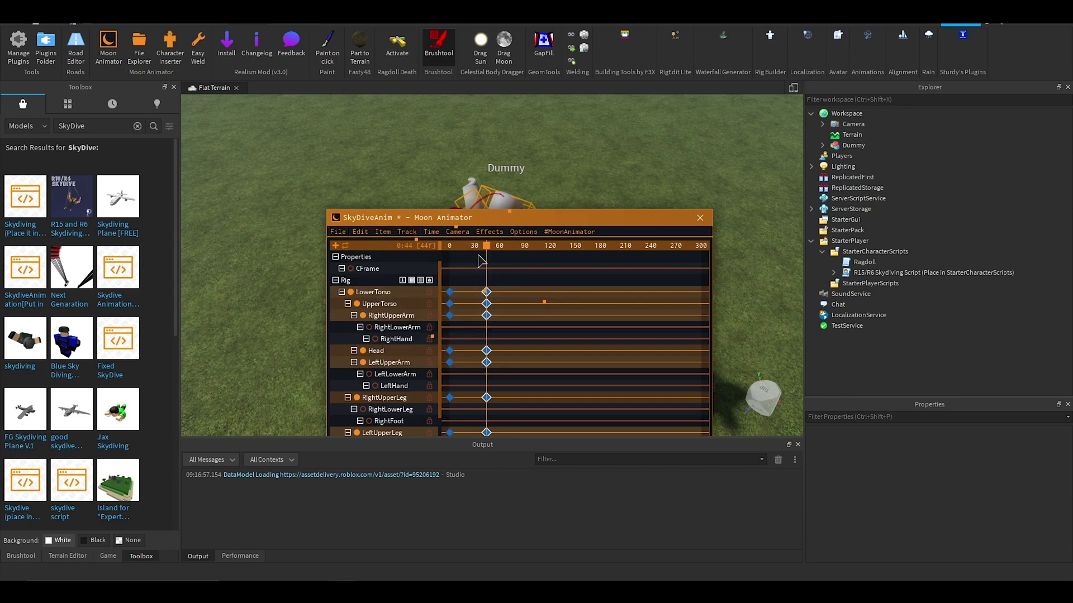
- Turn on Loop in the animation settings of SkyDiveAnim
click(382, 231)
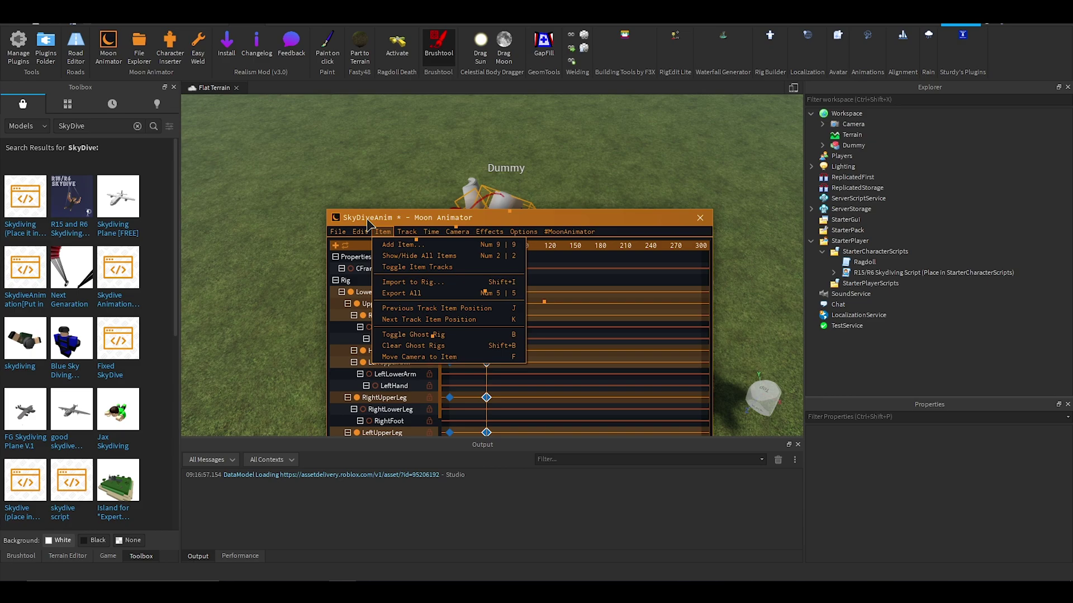
click(359, 231)
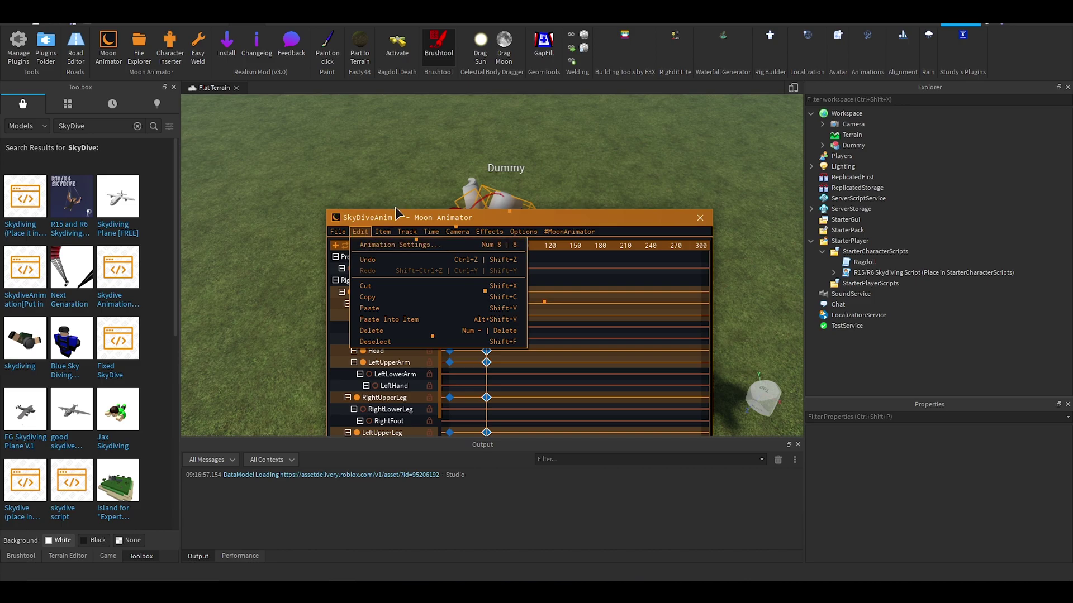
click(371, 245)
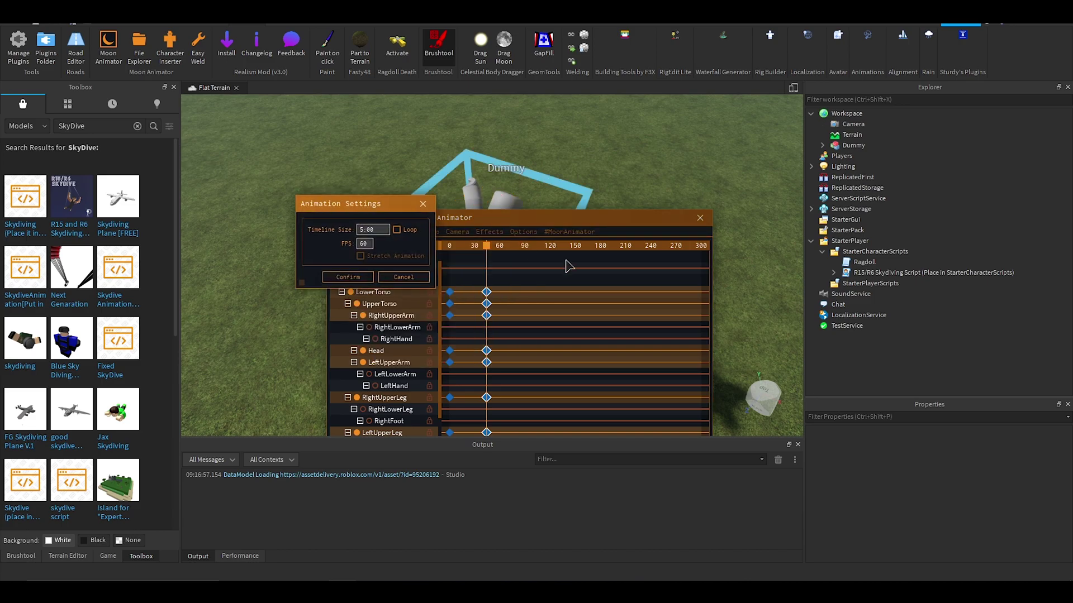
click(397, 229)
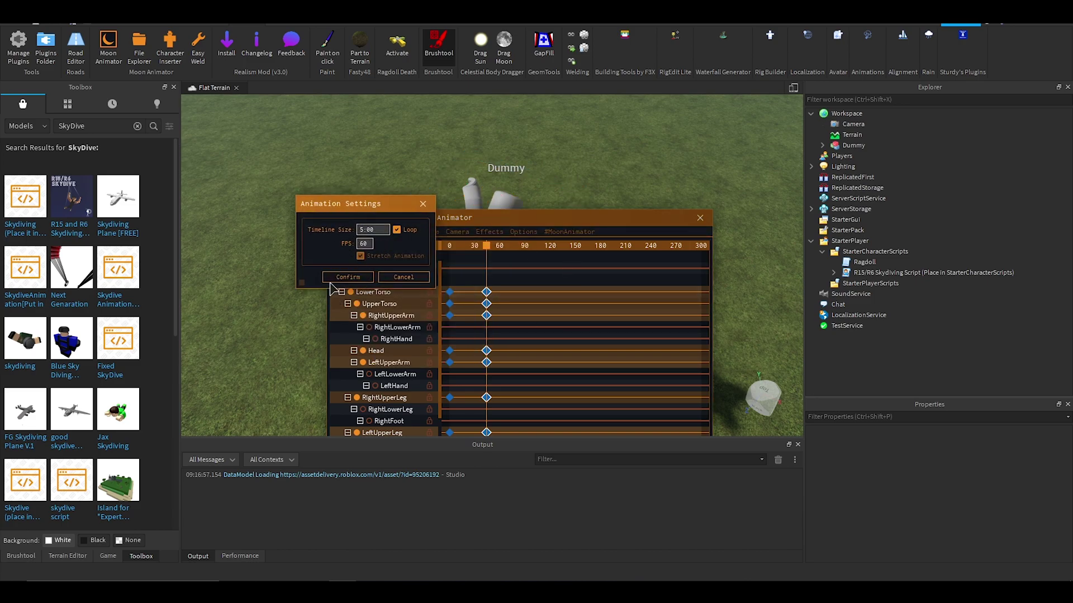
click(336, 278)
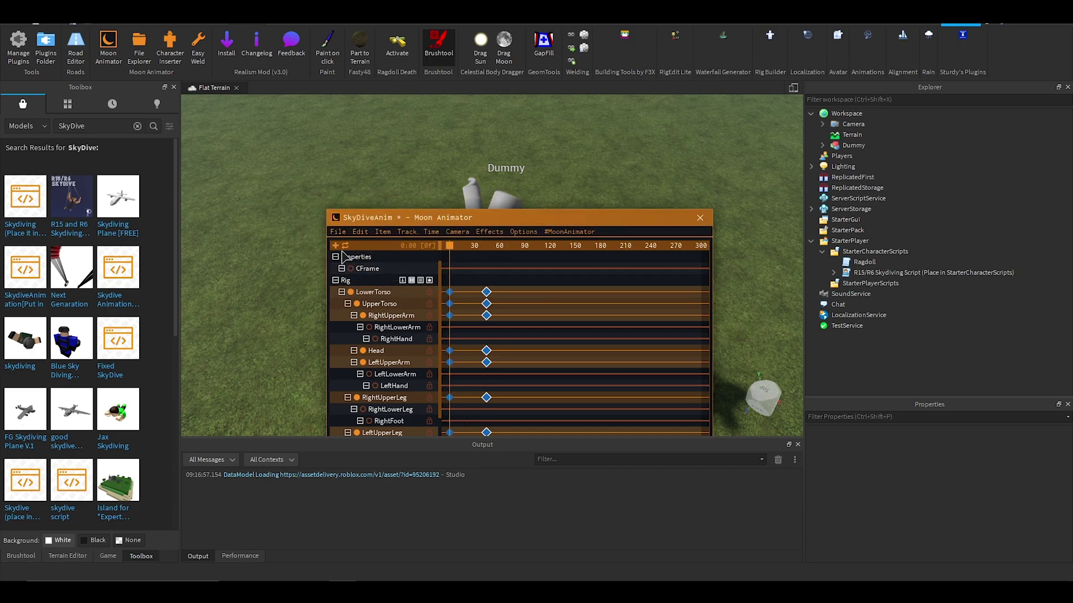
- Export all items of the SkyDiveAnim animation
click(338, 231)
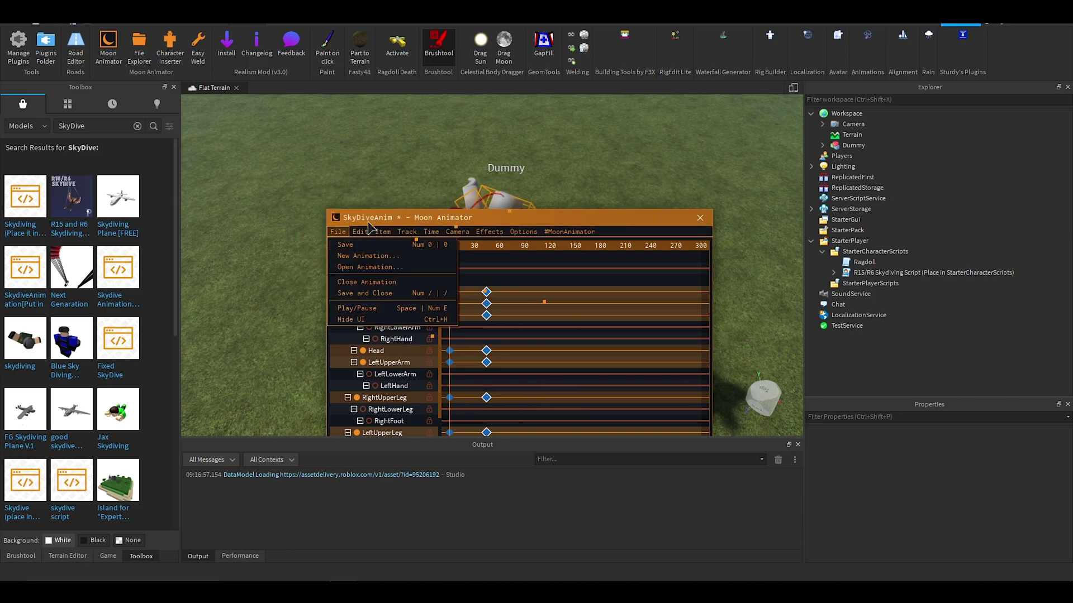
click(382, 232)
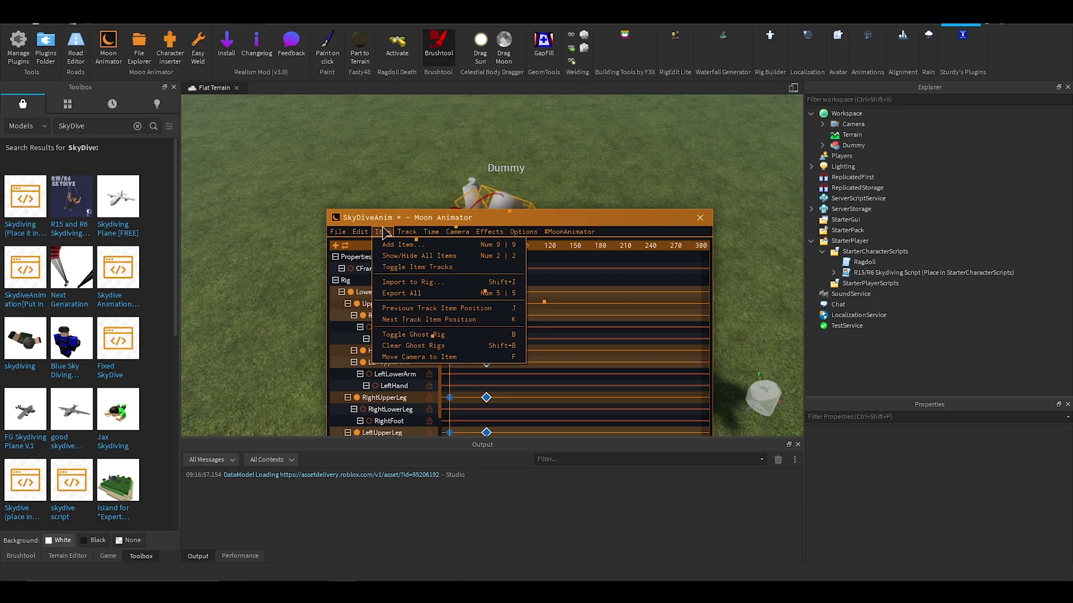
click(391, 293)
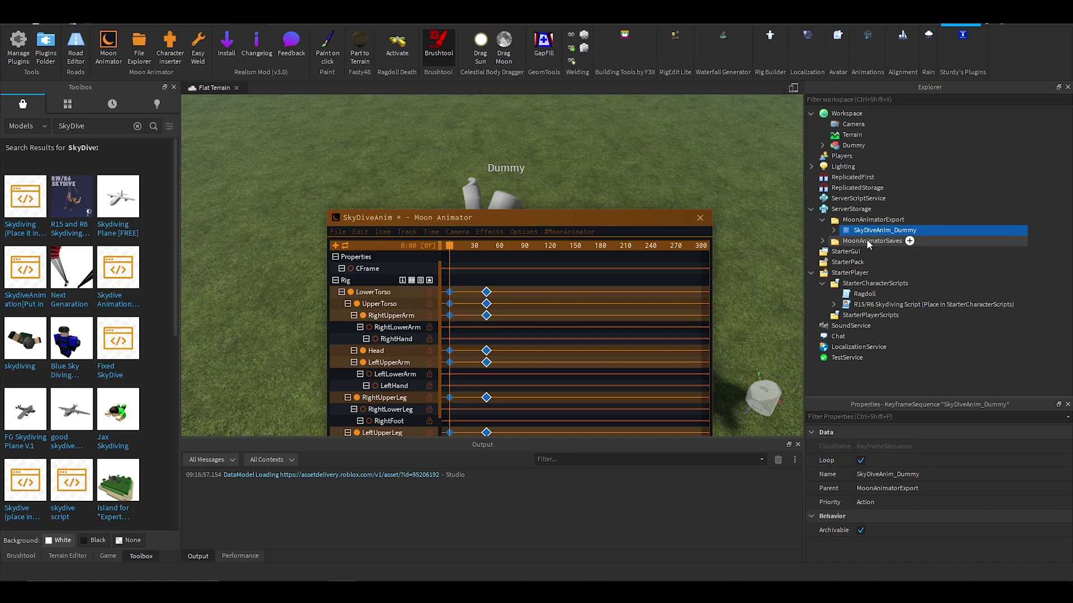
- Save the SkyDiveAnim animation and close Moon Animator
click(700, 218)
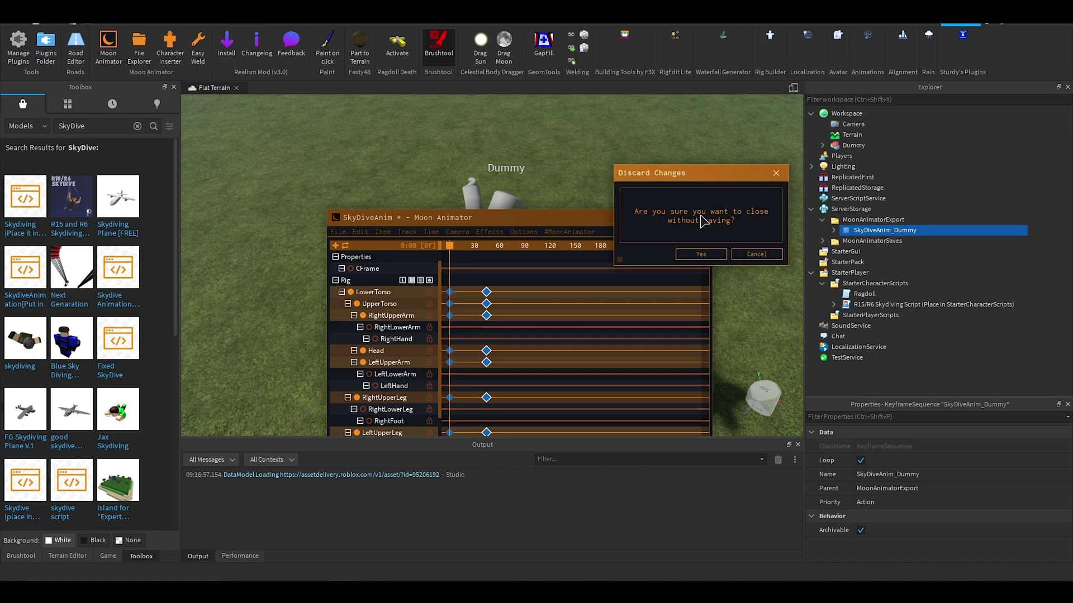
click(756, 254)
click(338, 232)
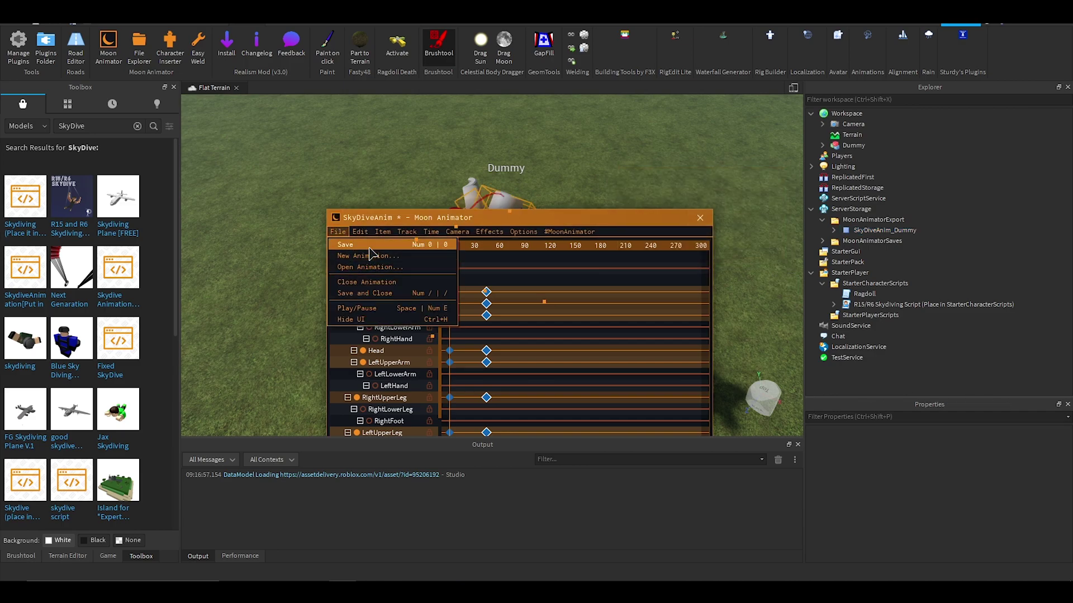
click(371, 254)
click(700, 218)
- Save the exported SkyDiveAnim_Dummy sequence to Roblox with Loop enabled, entering "agming" as the asset description
click(861, 230)
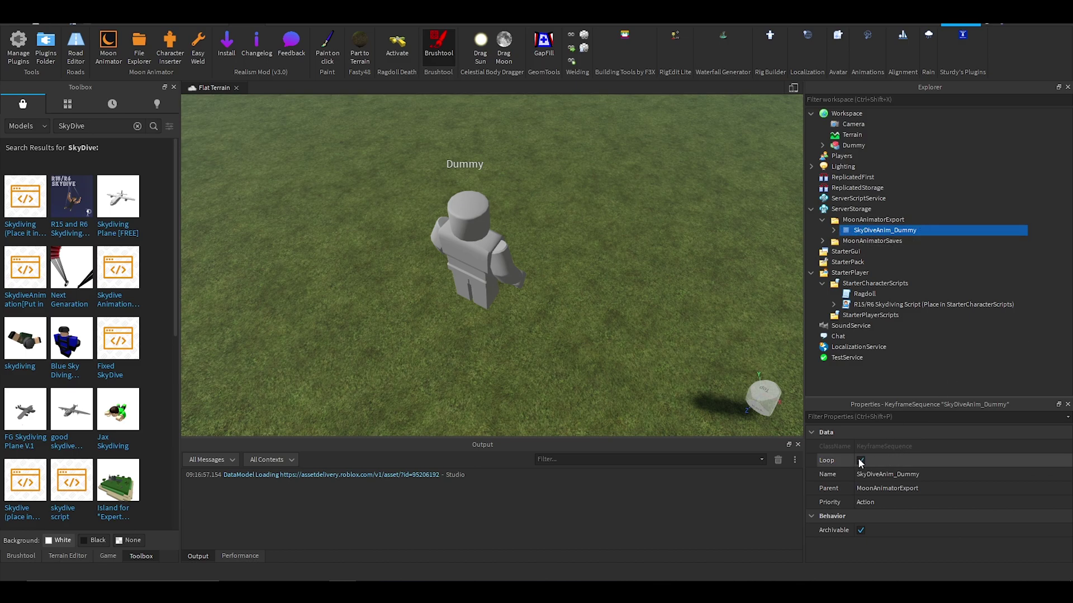
click(861, 461)
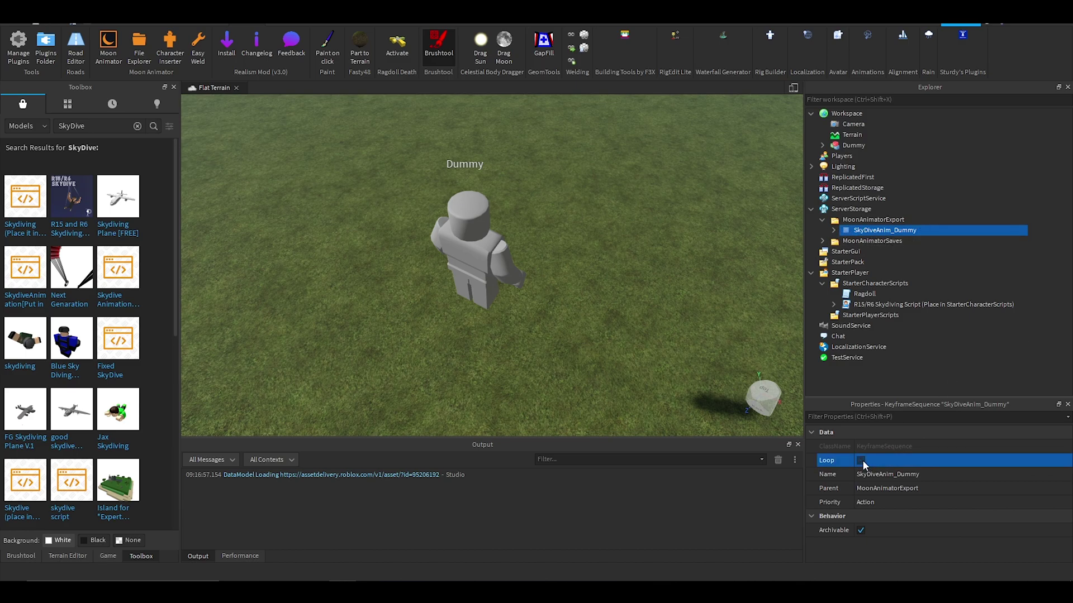
right_click(857, 230)
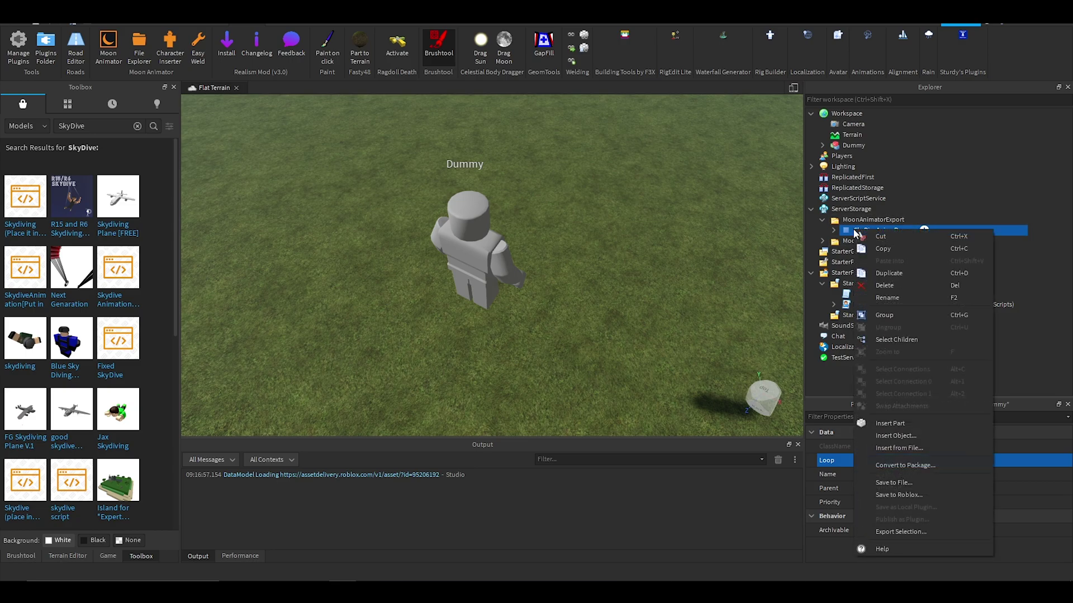
click(897, 494)
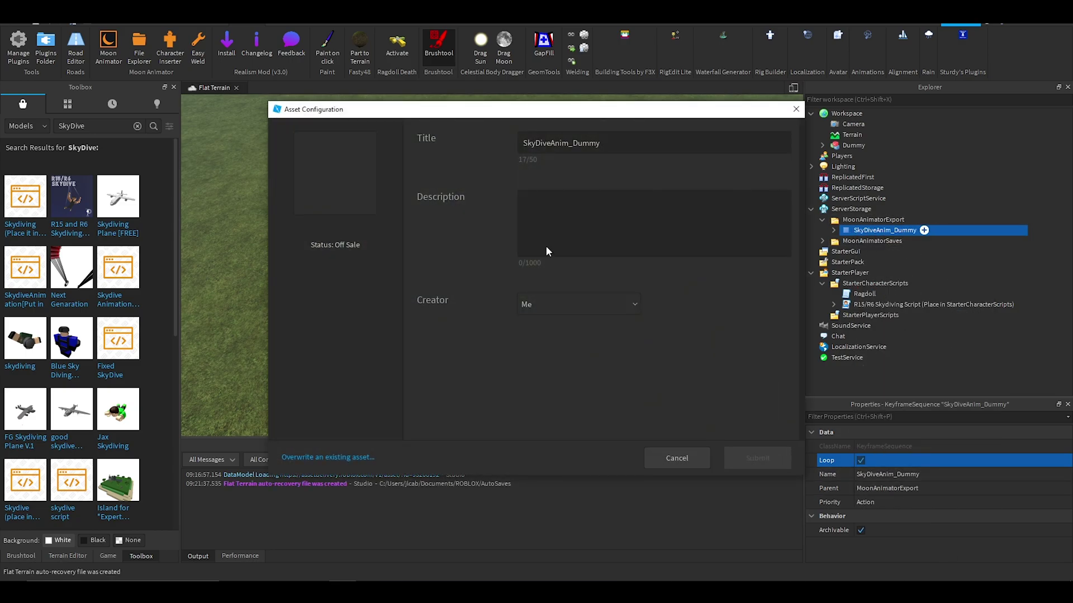
click(552, 216)
text(agming)
click(766, 461)
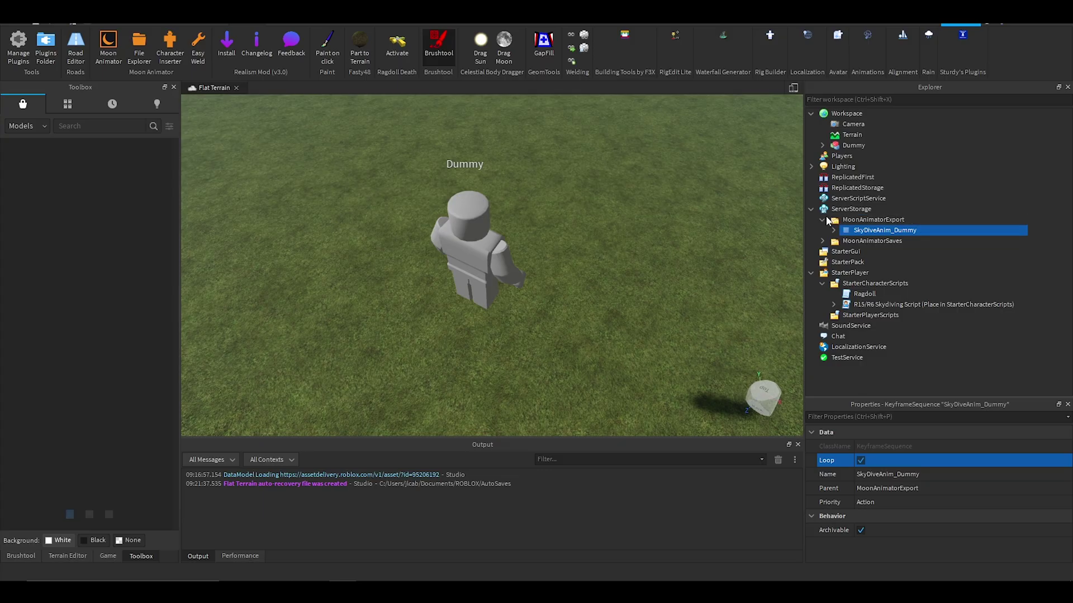
click(822, 210)
click(811, 209)
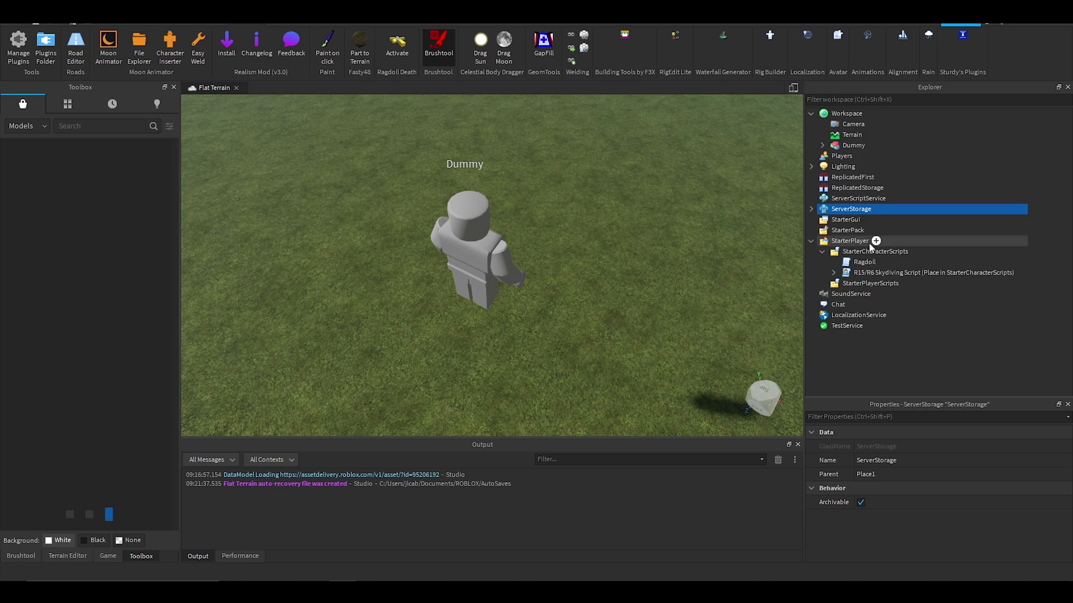
click(834, 273)
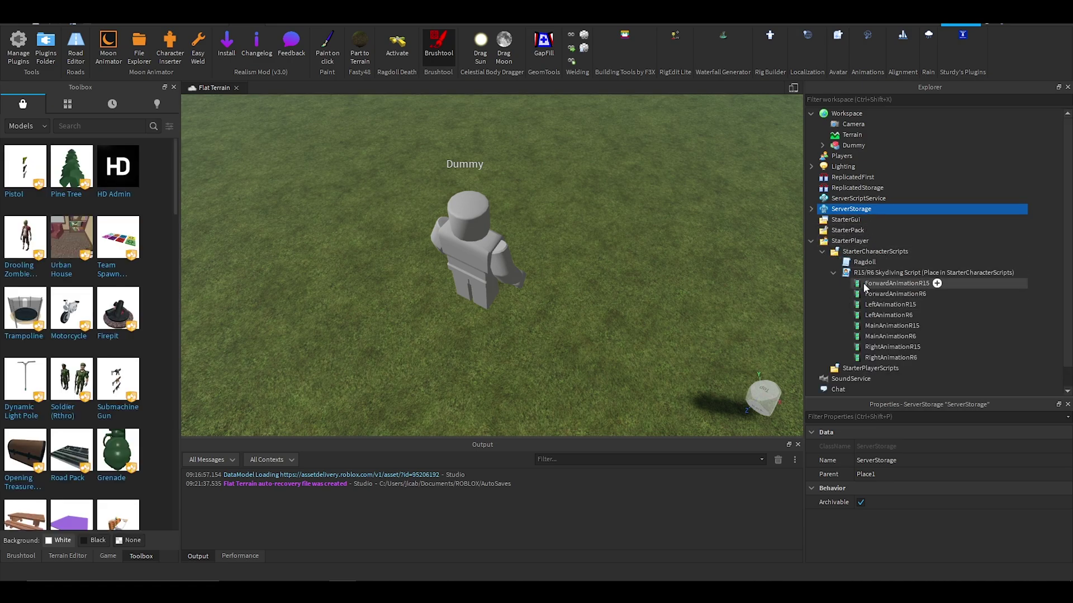
click(913, 346)
ctrl+click(913, 325)
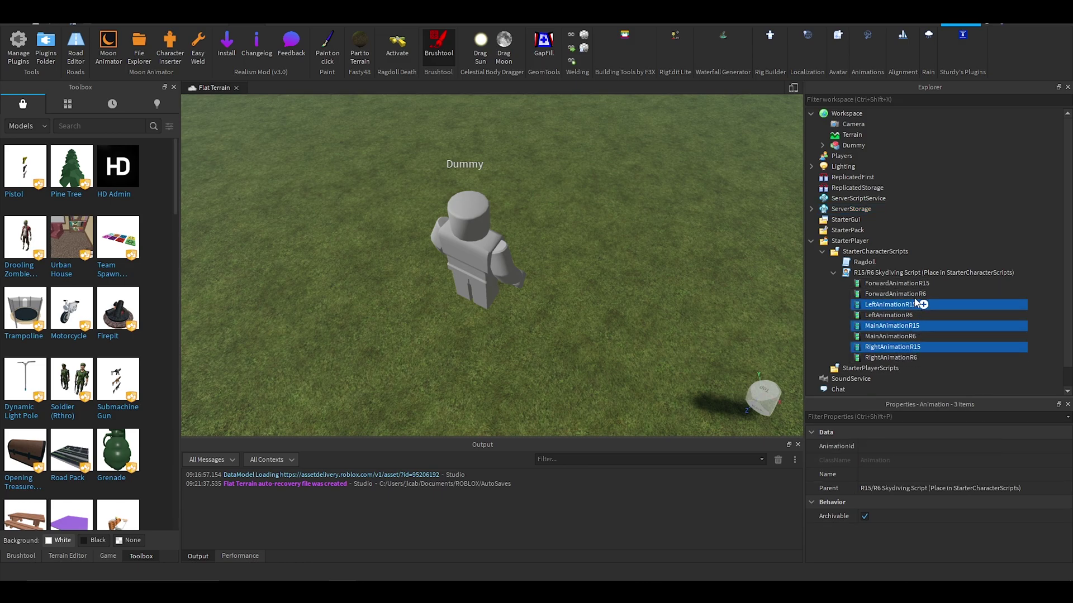
ctrl+click(914, 304)
ctrl+click(914, 284)
click(910, 450)
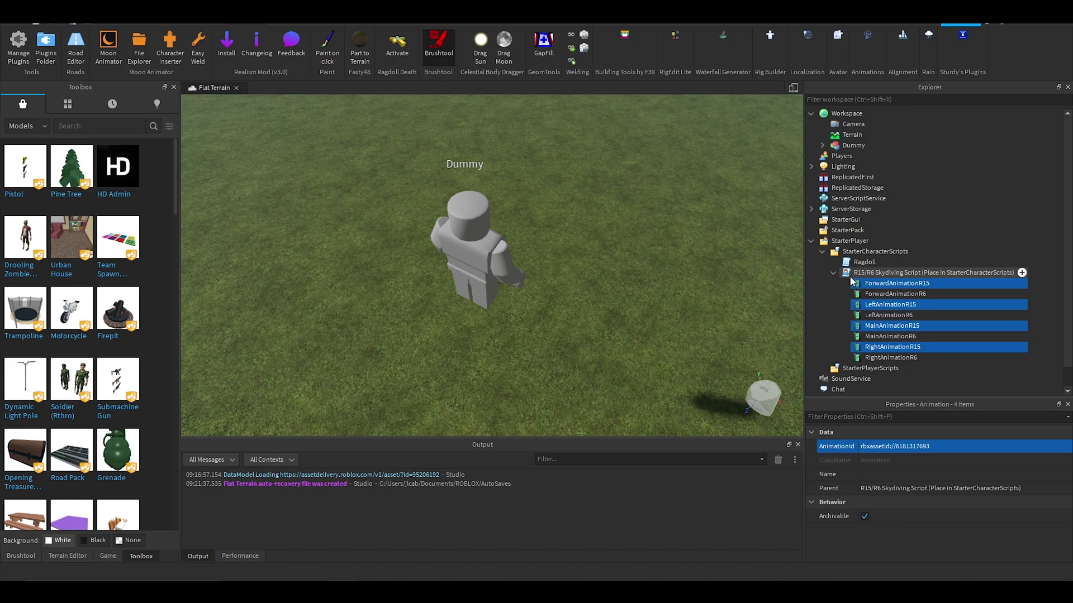
- Collapse the StarterPlayer contents and delete the Dummy rig from the Workspace
click(893, 294)
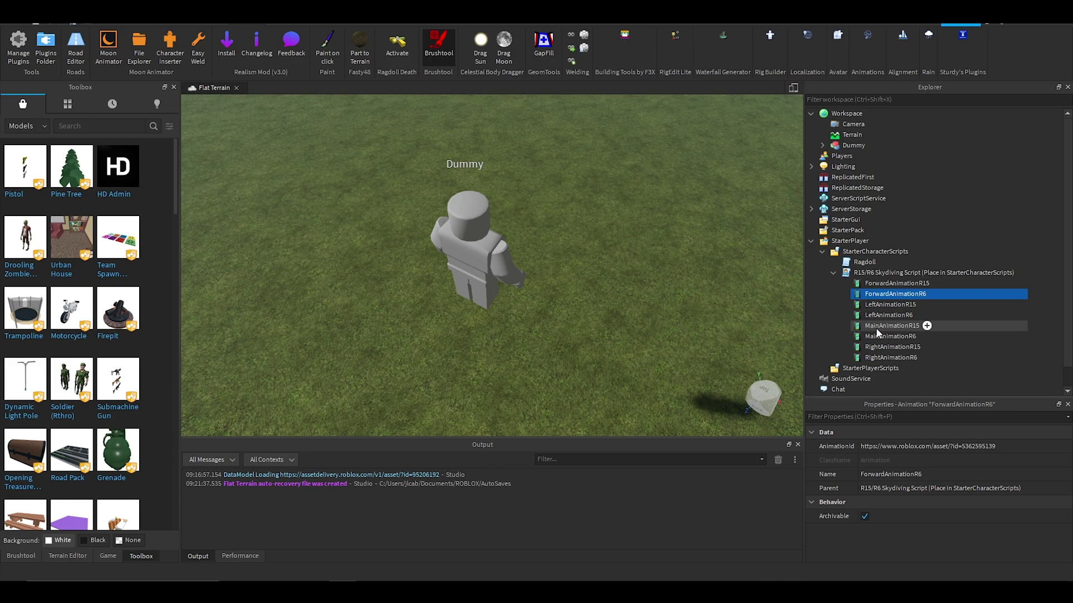
click(833, 273)
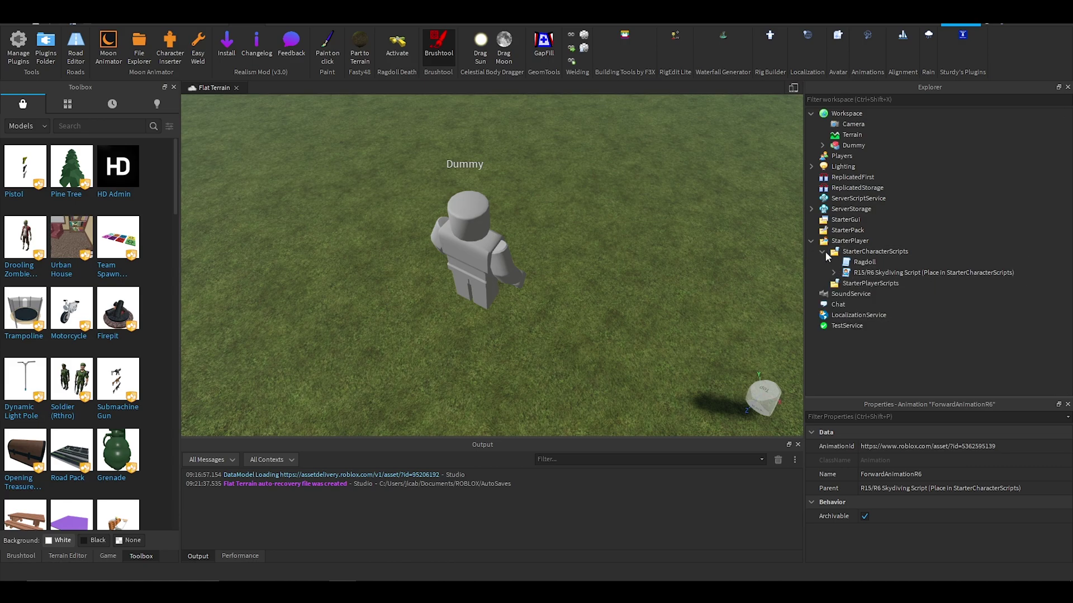
click(822, 252)
click(811, 241)
click(495, 254)
key(Delete)
- Insert a SpawnLocation into the place
scroll(494, 258, down, 10)
right_drag(494, 258, 419, 203)
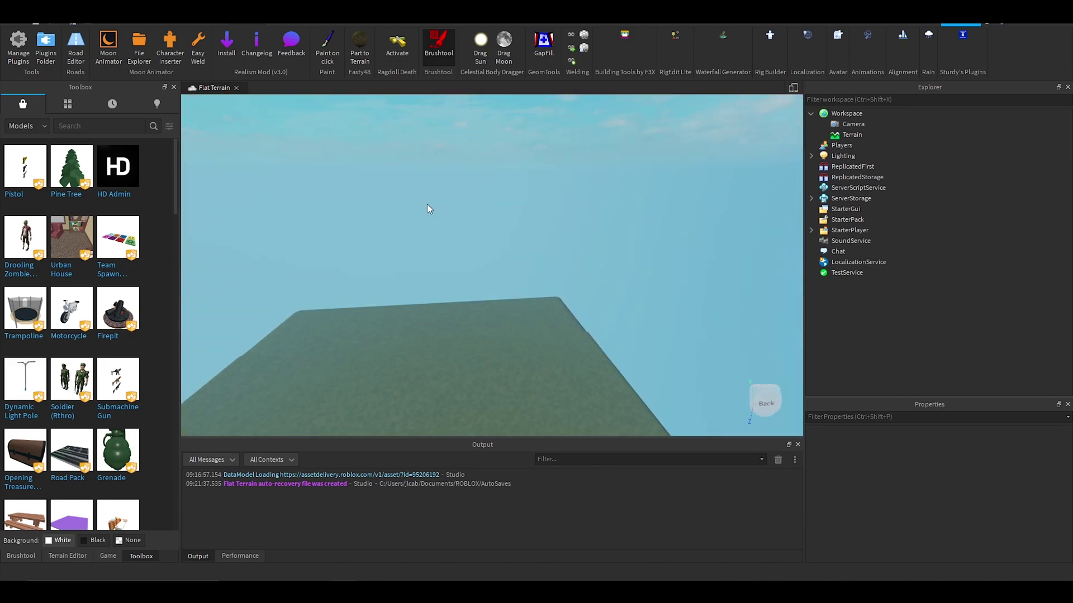
click(210, 21)
click(153, 21)
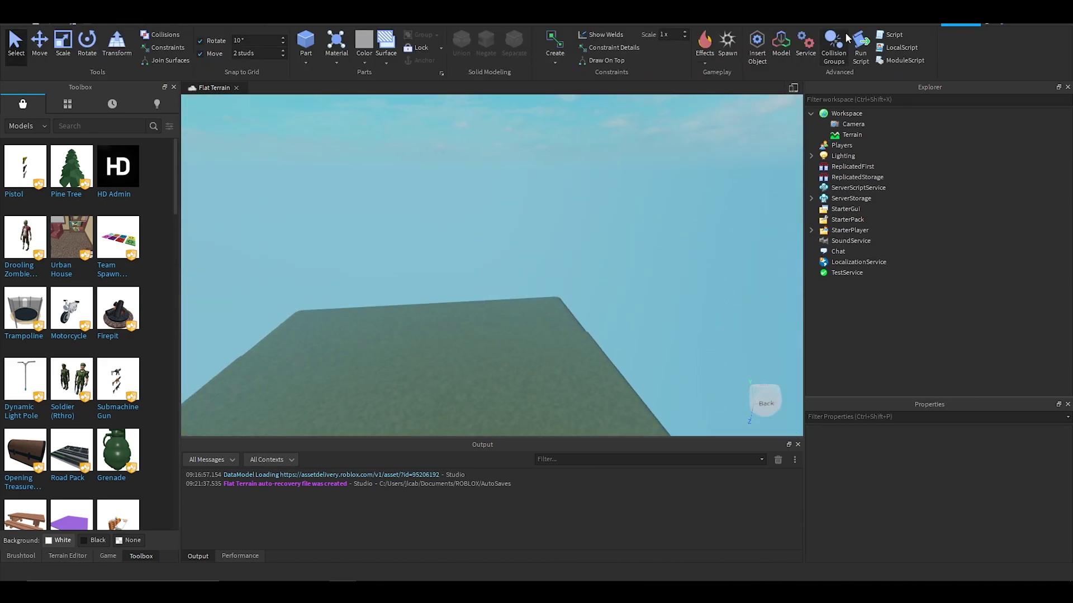
click(728, 42)
scroll(550, 258, up, 3)
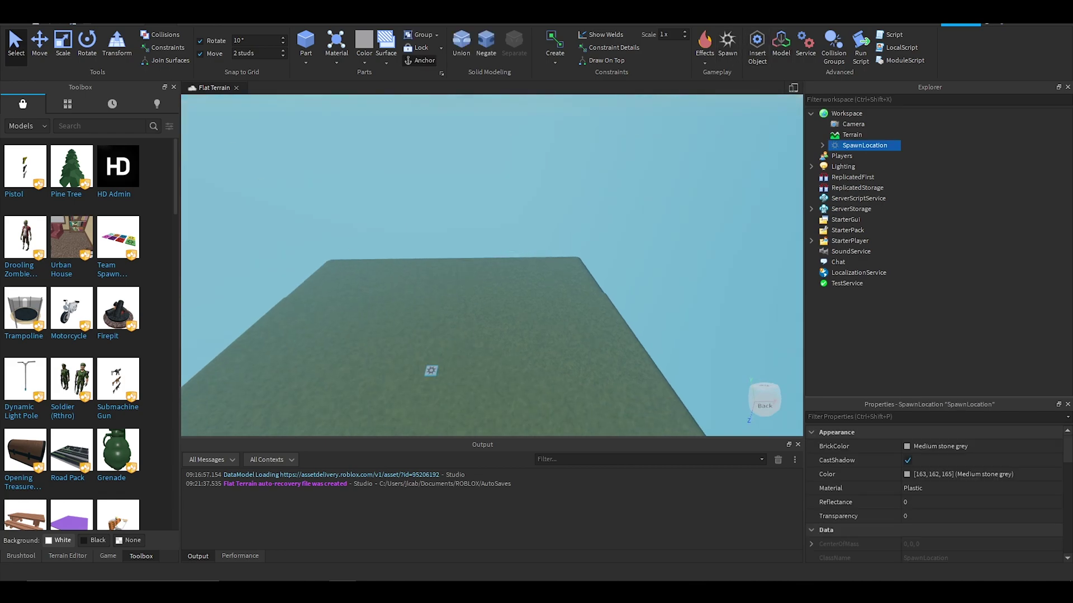
- Move the SpawnLocation high up into the sky above the terrain
click(44, 46)
drag(423, 349, 385, 114)
right_drag(475, 314, 430, 223)
drag(557, 385, 519, 104)
right_drag(633, 357, 531, 274)
- Playtest the place and check the character's skydiving animation during the fall from the spawn
click(478, 236)
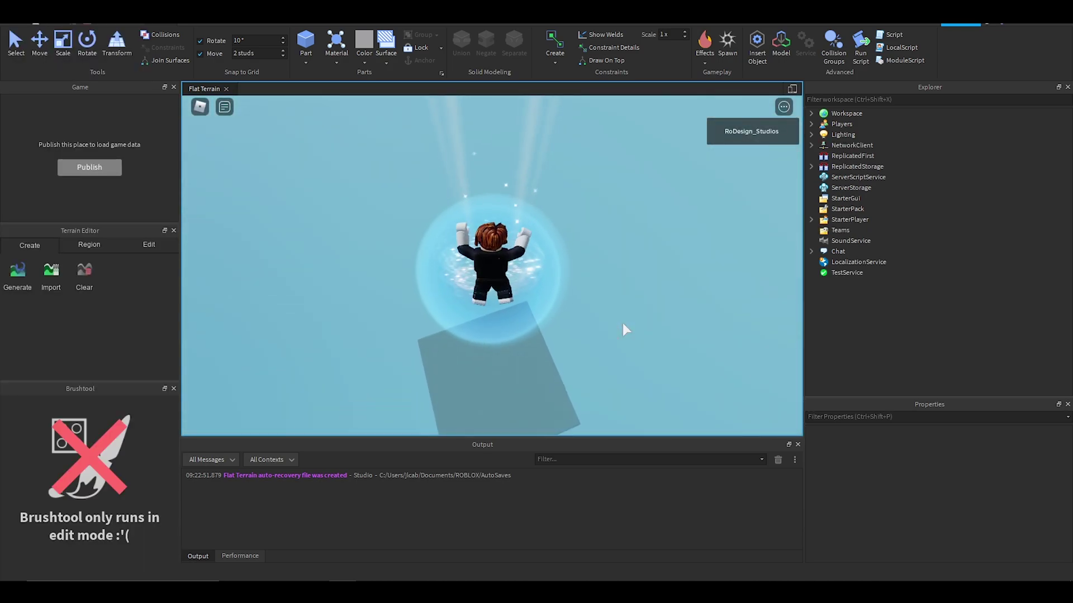
right_drag(622, 323, 622, 323)
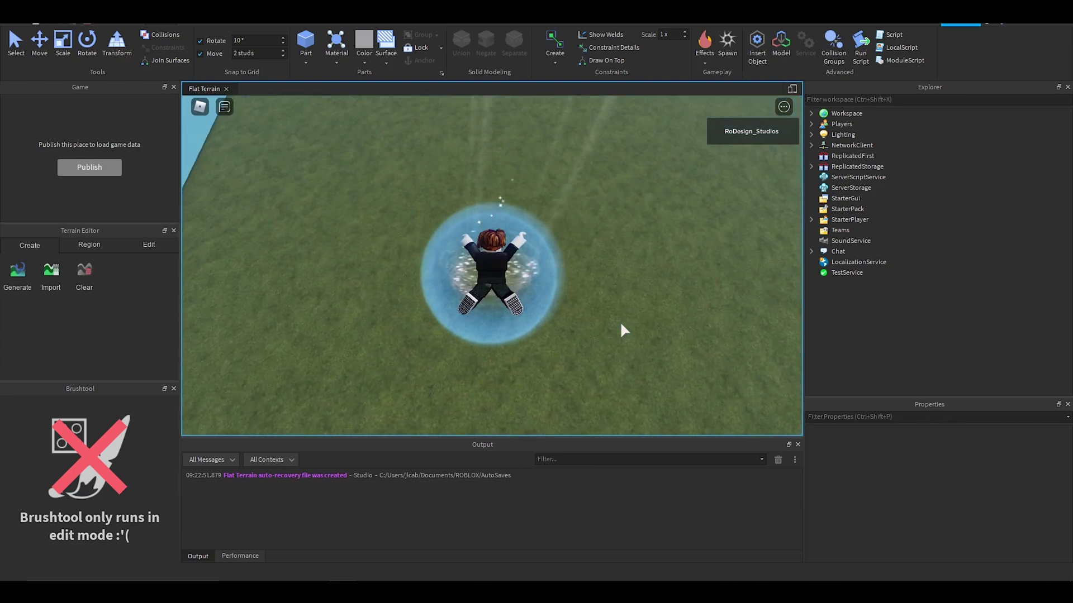
- Combine the Game, Terrain Editor and Brushtool windows into a single tabbed dock
right_drag(608, 264, 610, 261)
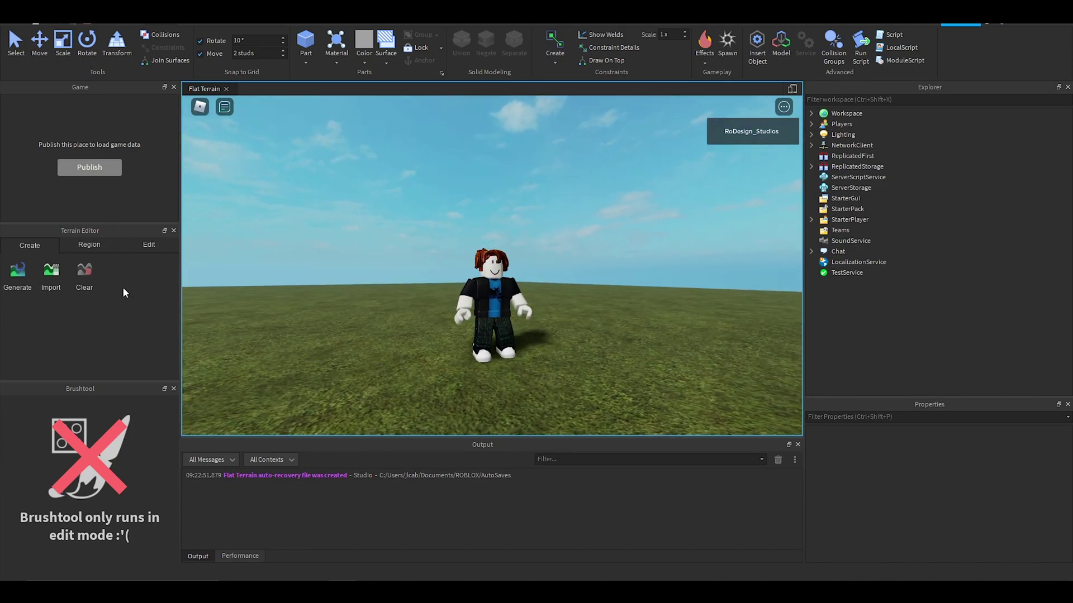
drag(98, 234, 100, 162)
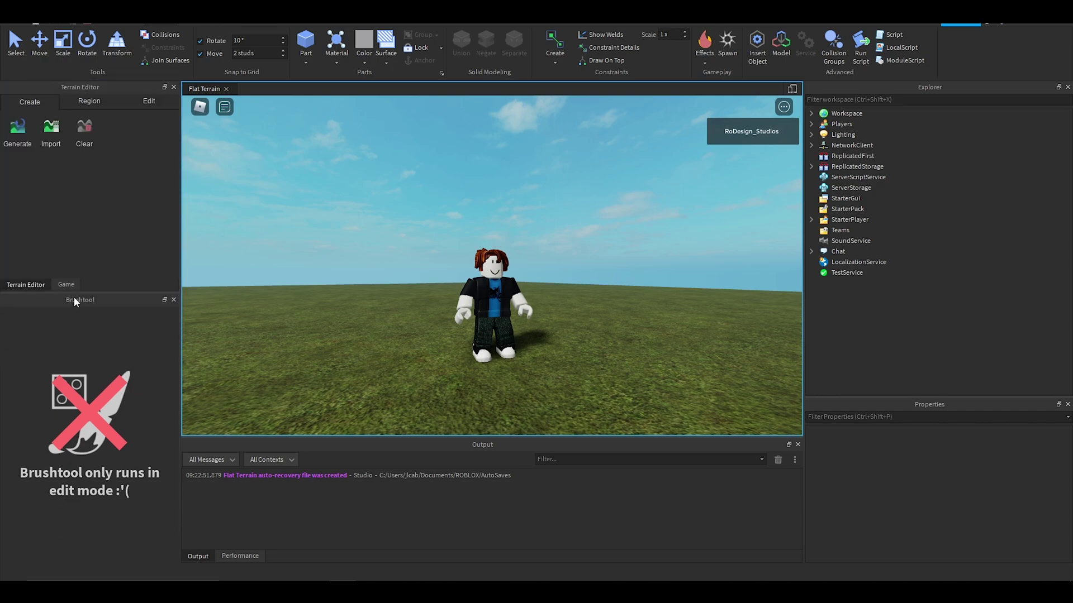
mouse_move(74, 303)
mouse_down()
mouse_move(70, 220)
mouse_move(66, 494)
mouse_up()
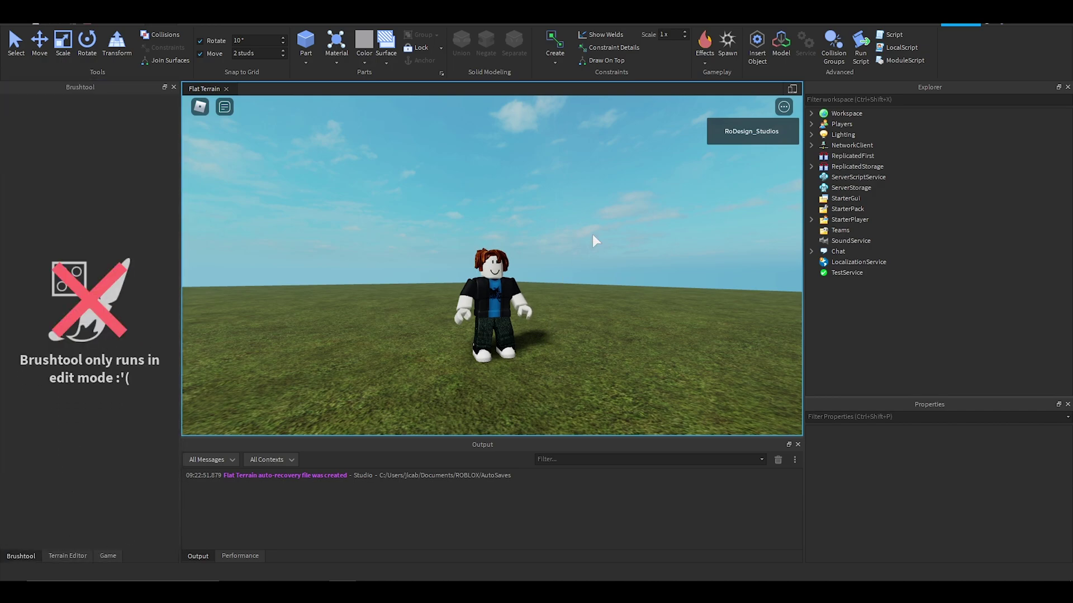
- Stop the playtest and return to editing the Flat Terrain place
right_drag(592, 236, 553, 236)
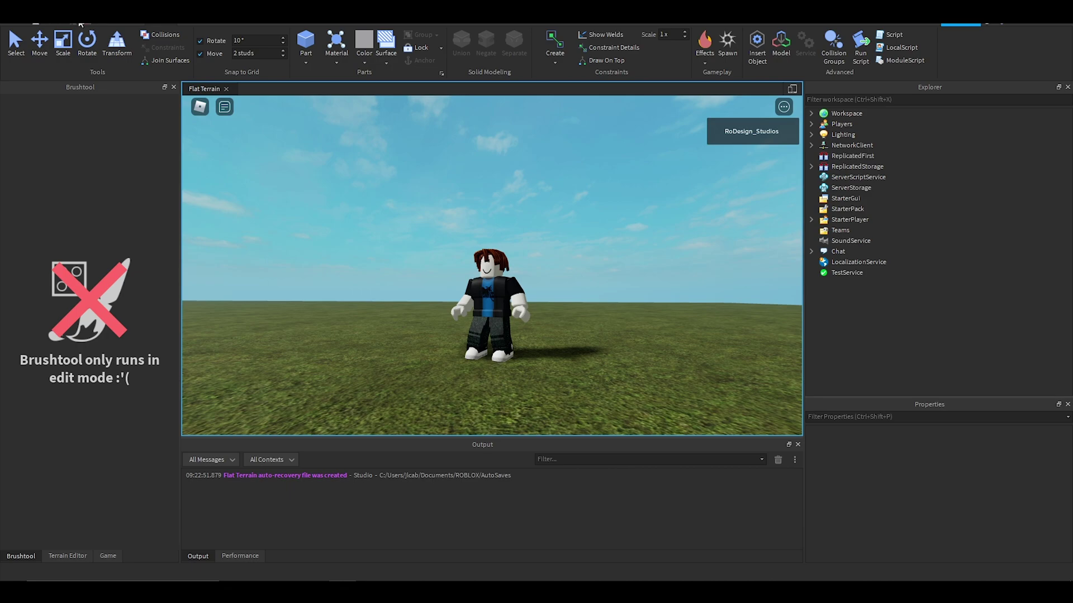
key(ctrl+p)
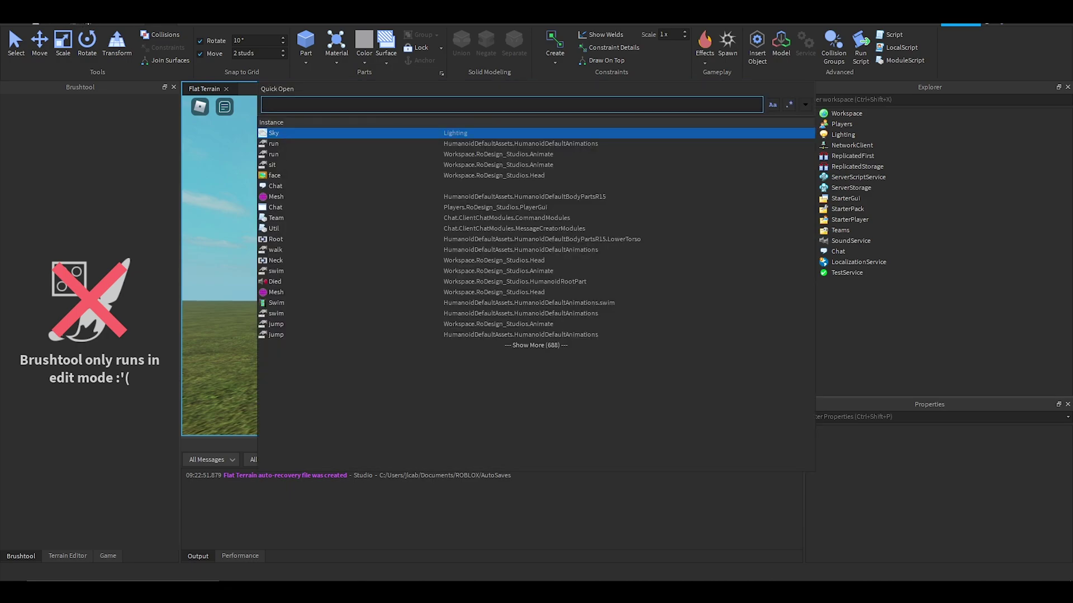
key(Escape)
key(shift+F5)
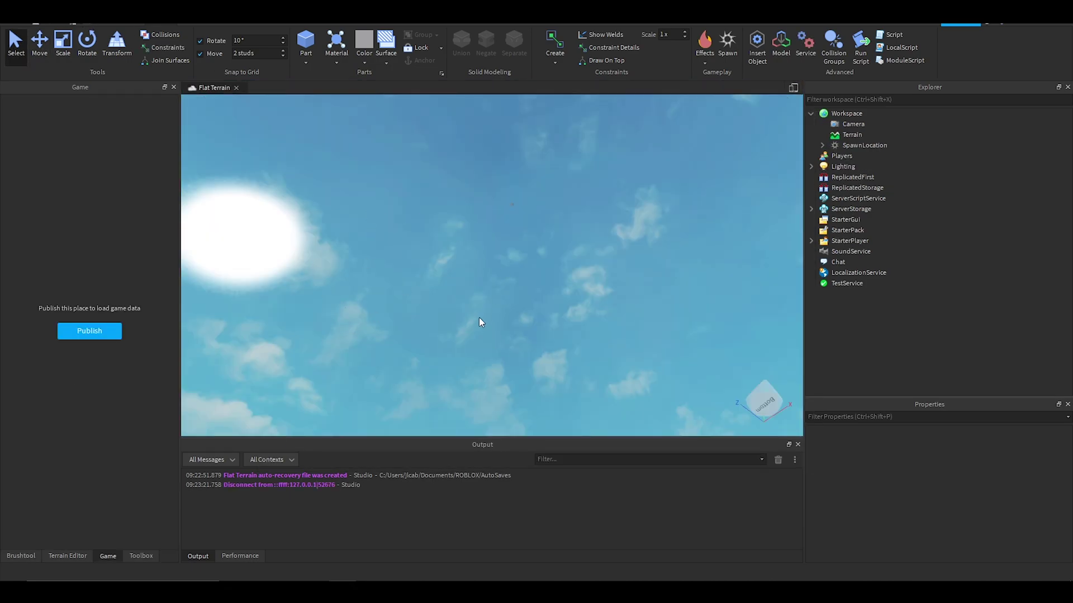
key(w)
right_drag(473, 320, 474, 320)
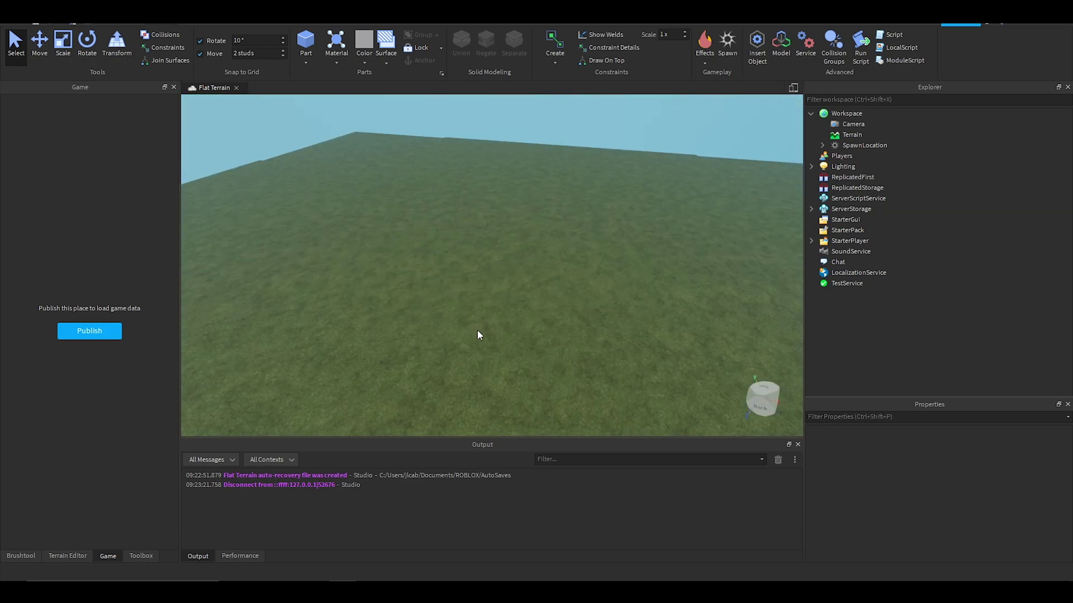